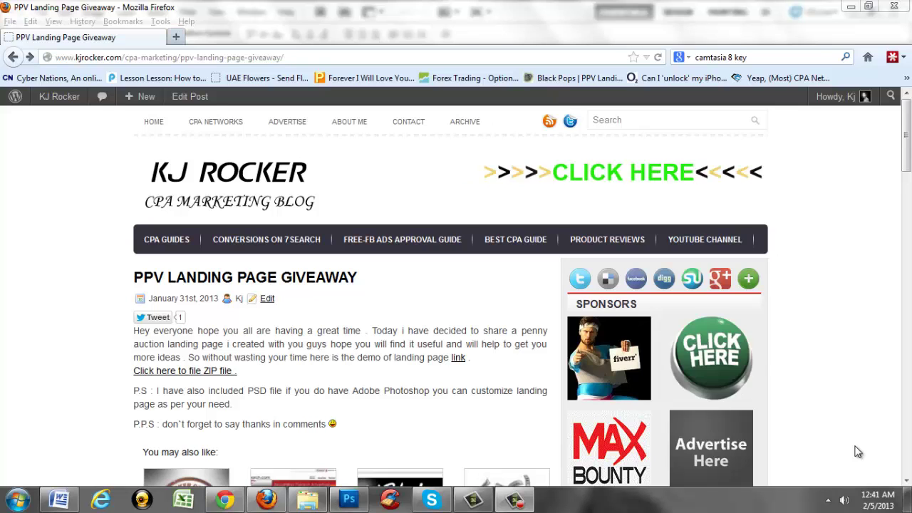
Open the demo landing page linked in the giveaway post in a new tab and view it.
{"action": "right_click", "coordinate": [456, 358]}
{"action": "left_click", "coordinate": [503, 368]}
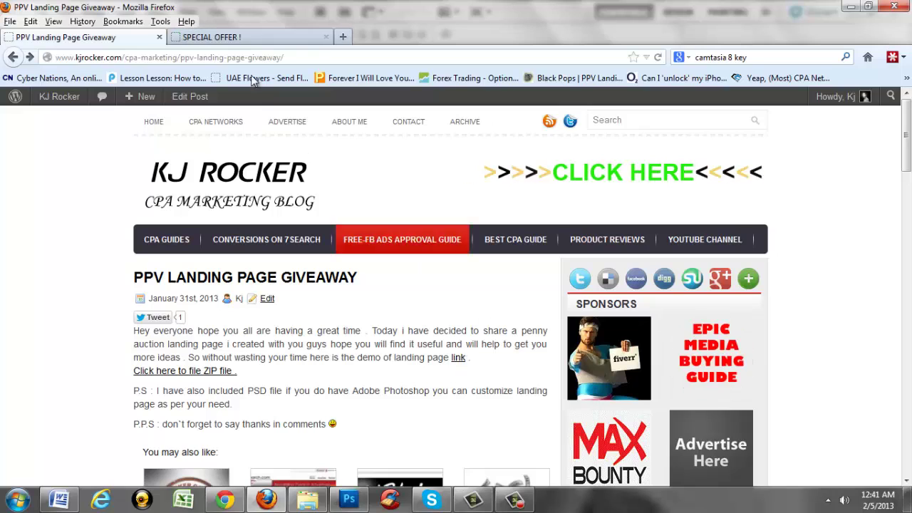
{"action": "left_click", "coordinate": [213, 37]}
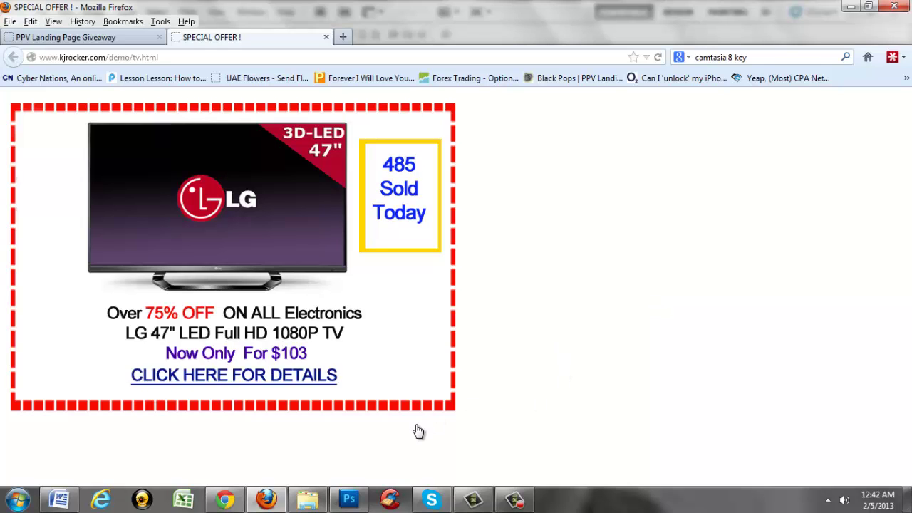
{"action": "left_click", "coordinate": [354, 504]}
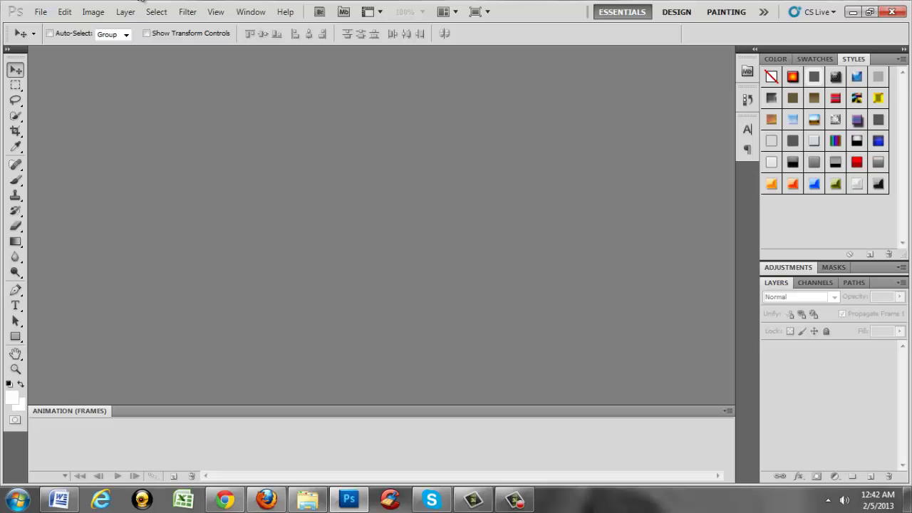
{"action": "left_click", "coordinate": [40, 12]}
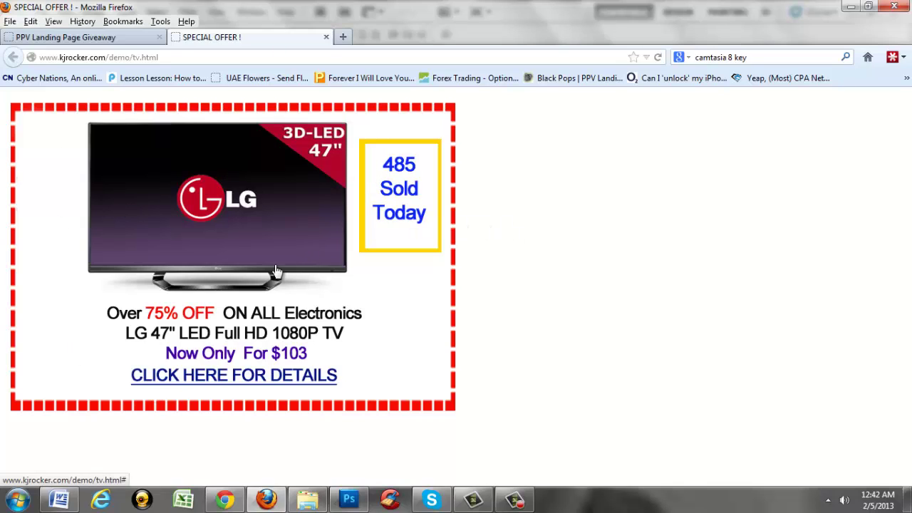
Test the link on the TV offer image and close the extra tab it opens.
{"action": "left_click", "coordinate": [230, 246]}
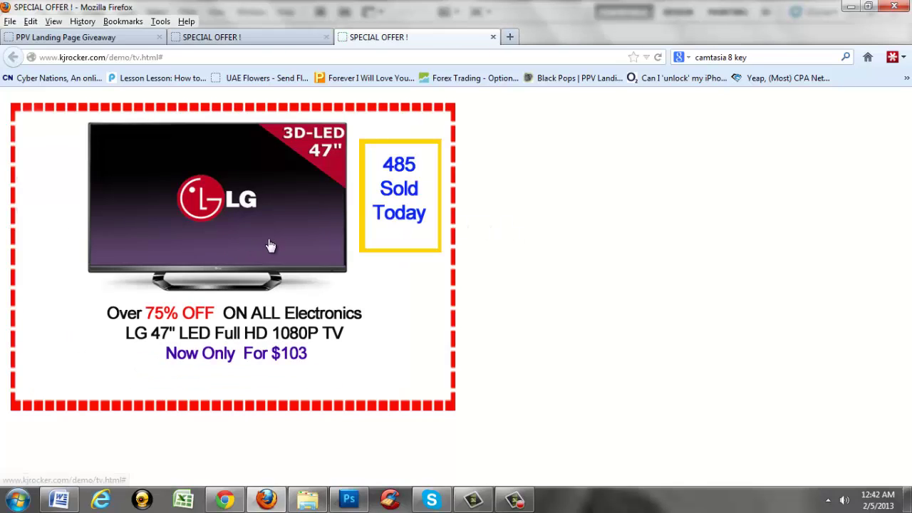
{"action": "left_click", "coordinate": [489, 37]}
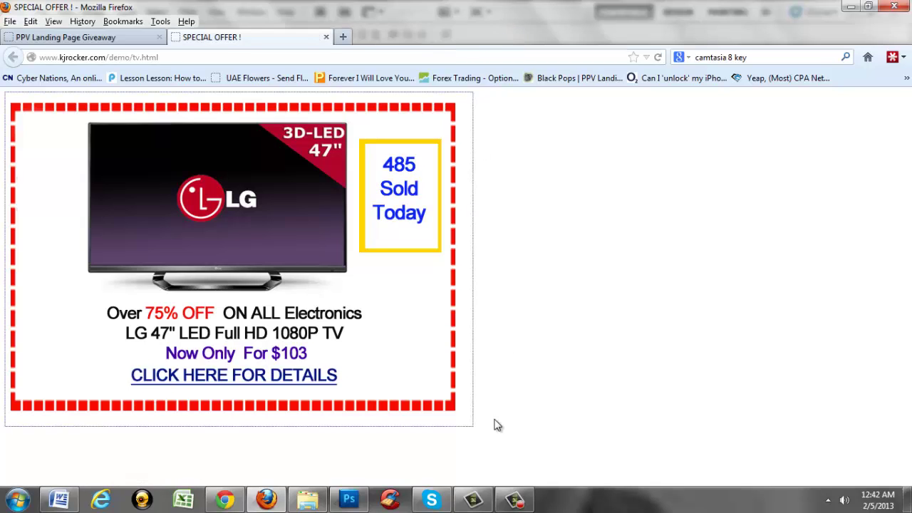
Switch to Photoshop and create a new white RGB document of 775 by 400 pixels at 72 pixels/inch.
{"action": "left_click", "coordinate": [348, 499]}
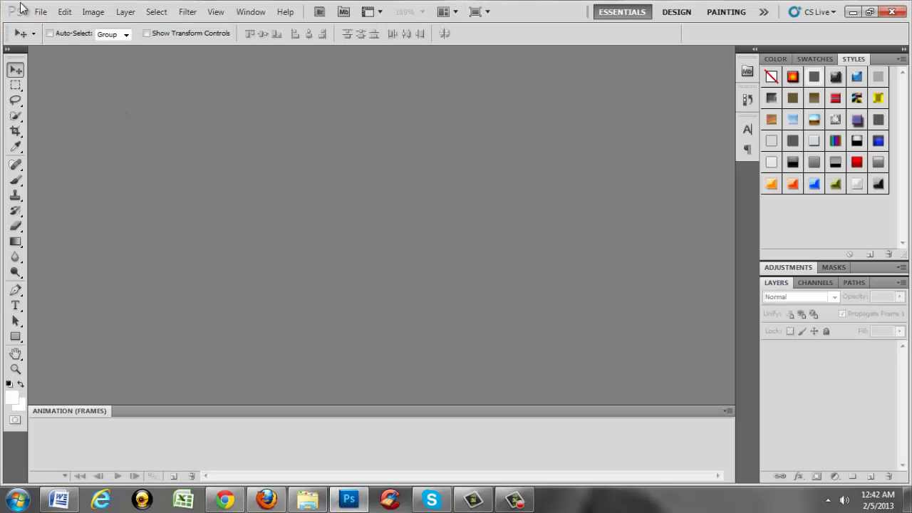
{"action": "left_click", "coordinate": [41, 12]}
{"action": "left_click", "coordinate": [44, 26]}
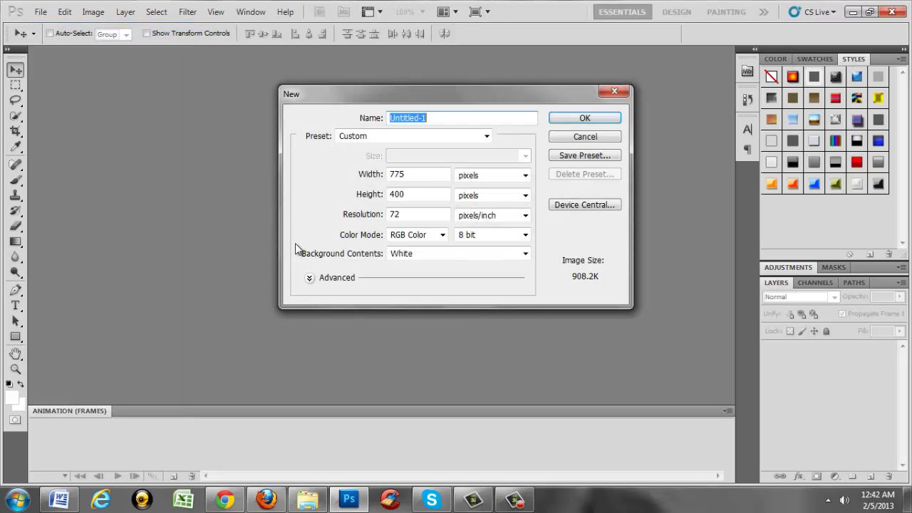
{"action": "left_click", "coordinate": [404, 178]}
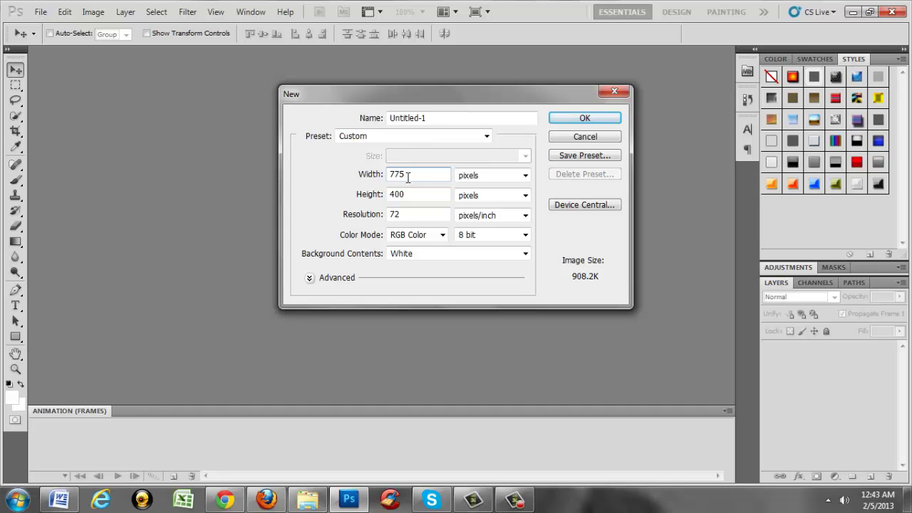
{"action": "key", "text": "ctrl+a"}
{"action": "left_click", "coordinate": [561, 116]}
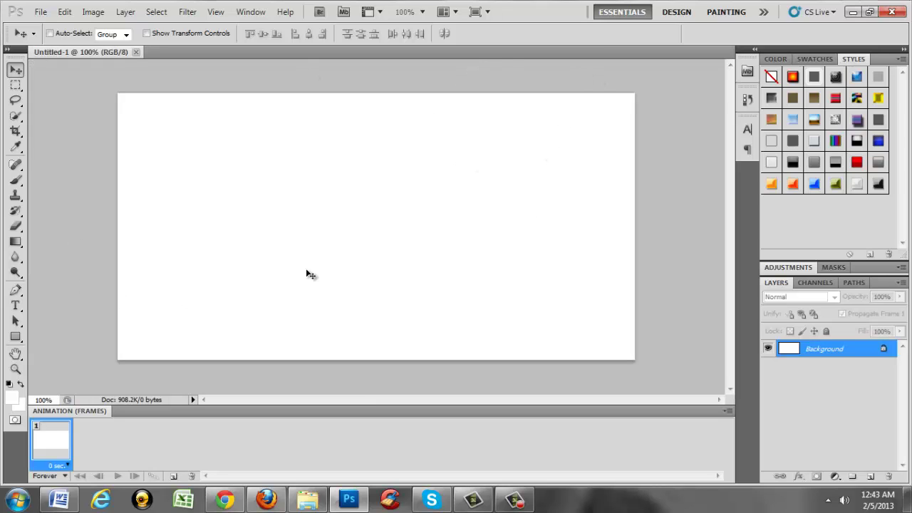
Draw a text box along the upper edge of the canvas and enter "Head Line" in it.
{"action": "left_click", "coordinate": [16, 308]}
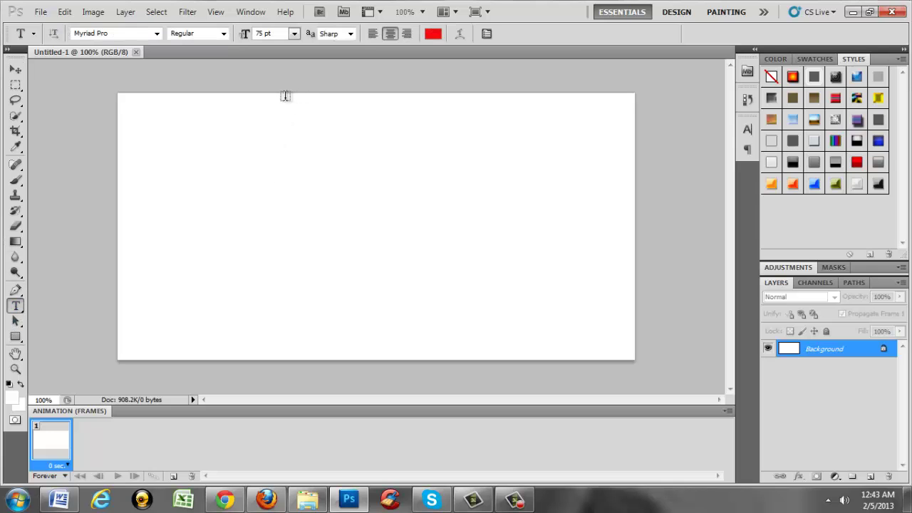
{"action": "left_click_drag", "start_coordinate": [285, 95], "coordinate": [547, 142]}
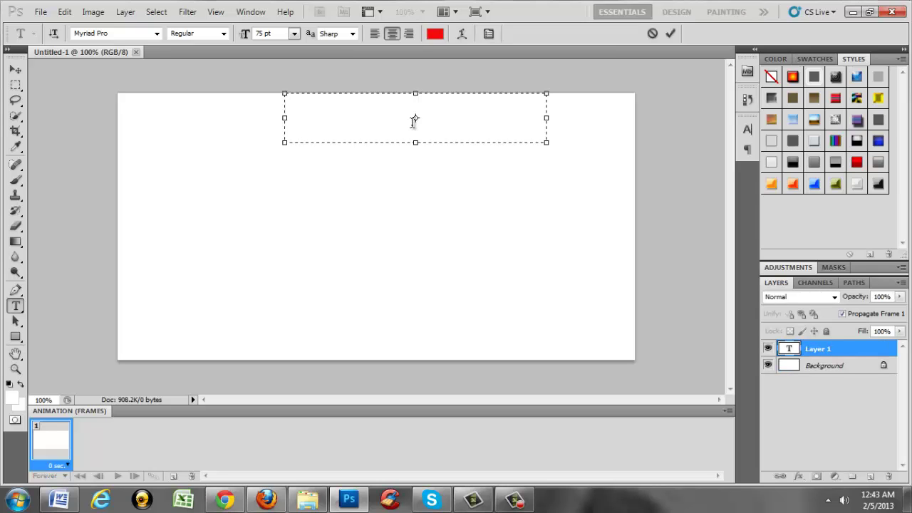
{"action": "type", "text": "Heaf"}
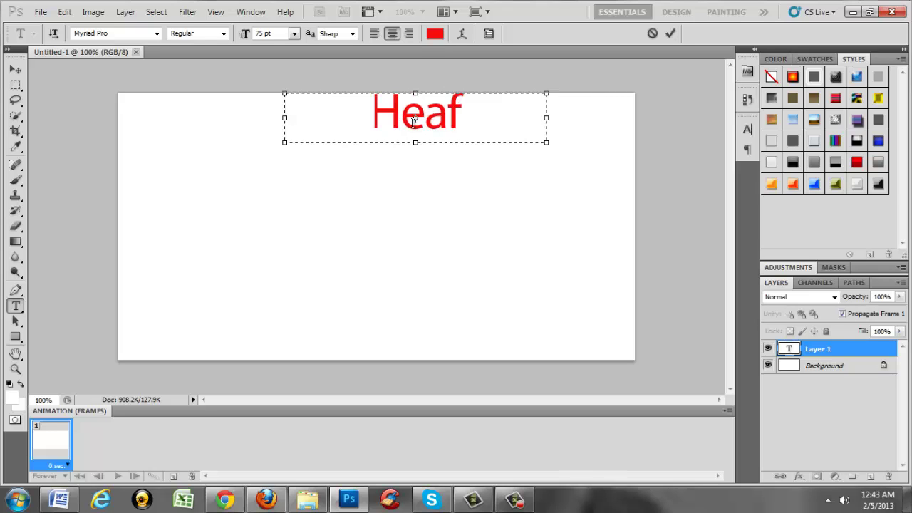
{"action": "key", "text": "BackSpace"}
{"action": "type", "text": "d"}
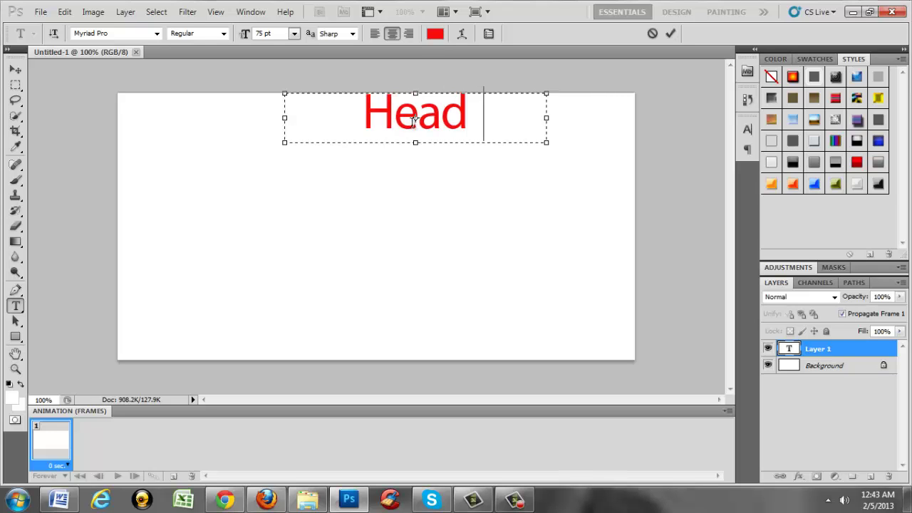
{"action": "type", "text": " Line Te"}
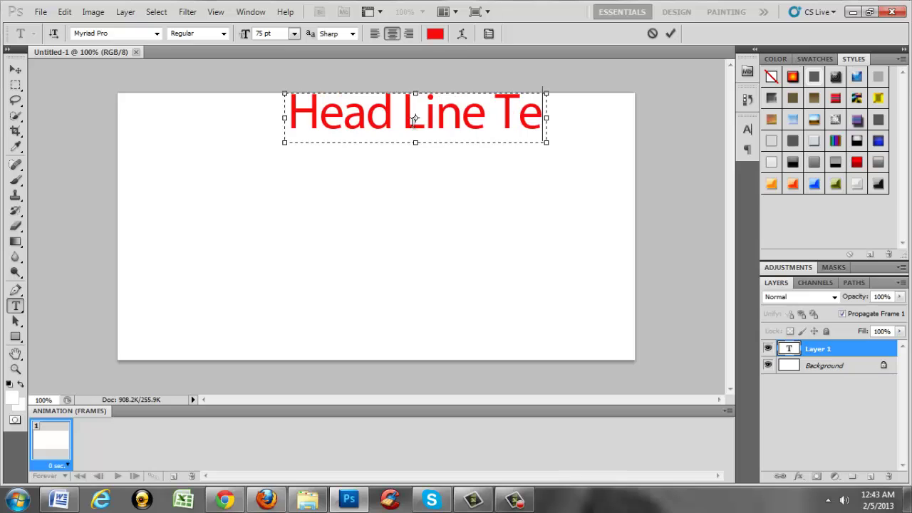
{"action": "key", "text": "BackSpace"}
{"action": "key", "text": "BackSpace"}
{"action": "key", "text": "BackSpace"}
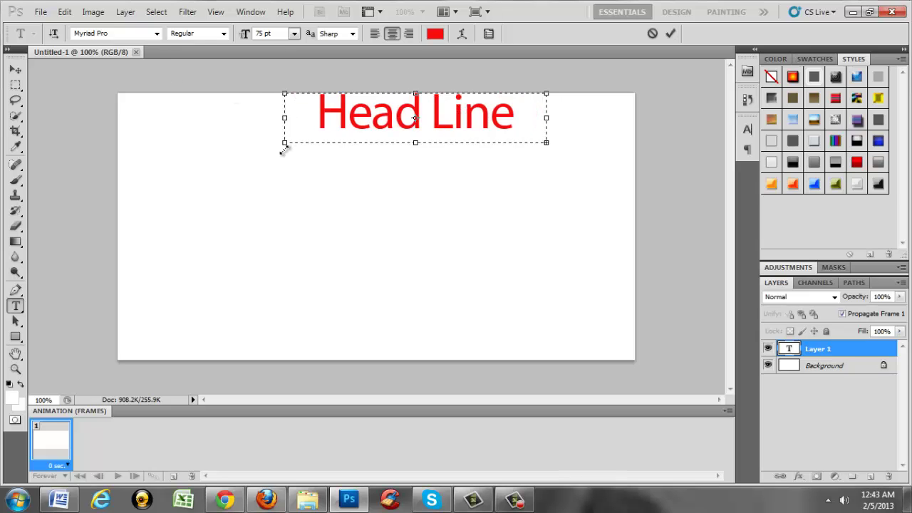
Widen the headline's text box to complete the wording as "Head Line Text", and move the headline slightly down.
{"action": "left_click_drag", "start_coordinate": [284, 142], "coordinate": [227, 159]}
{"action": "type", "text": "Text"}
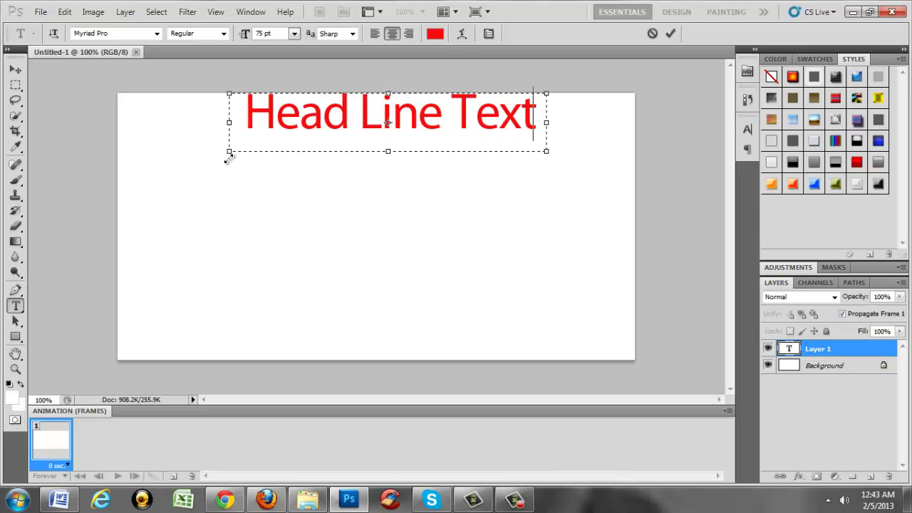
{"action": "left_click", "coordinate": [11, 73]}
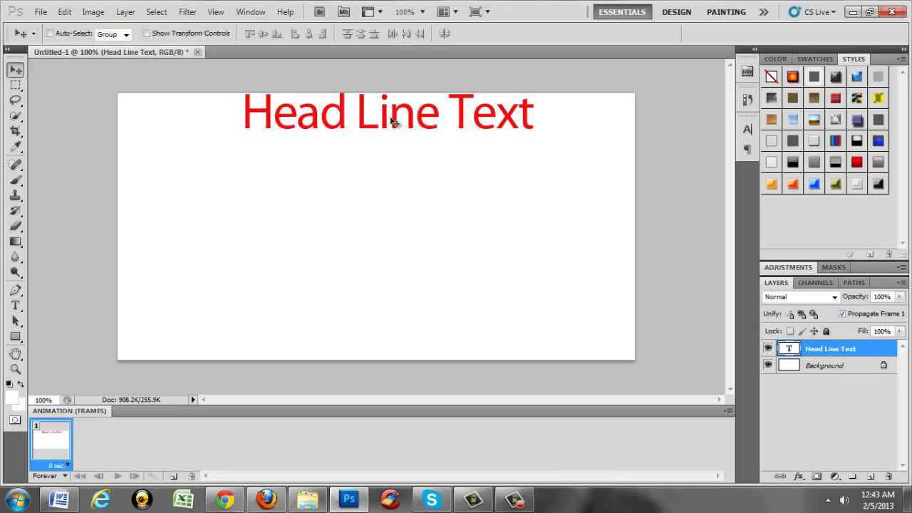
{"action": "left_click_drag", "start_coordinate": [391, 116], "coordinate": [390, 132]}
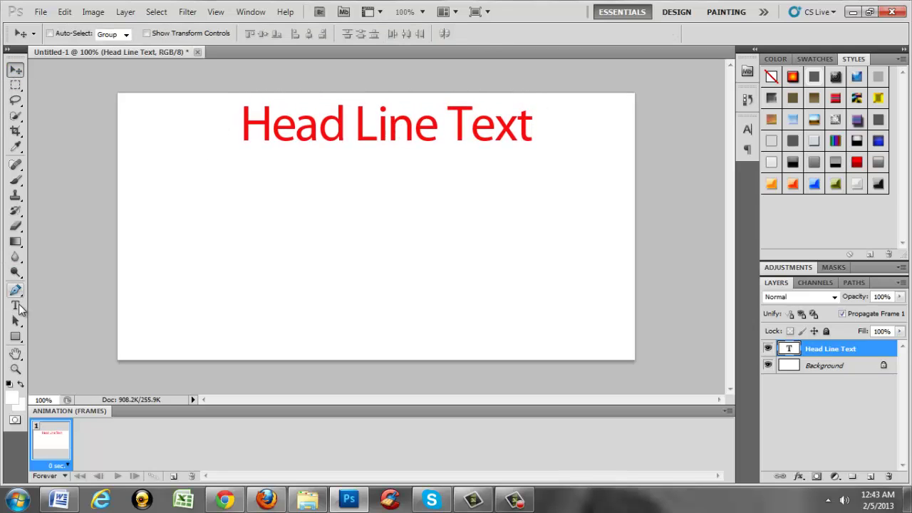
Draw a wide text box below the headline, spanning nearly the full canvas width, and enter "Body text".
{"action": "left_click", "coordinate": [15, 306]}
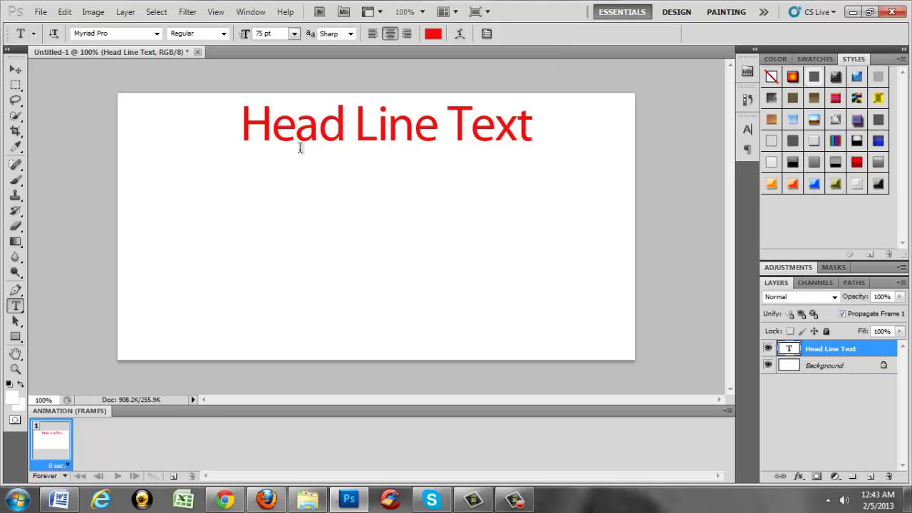
{"action": "left_click_drag", "start_coordinate": [127, 153], "coordinate": [627, 288]}
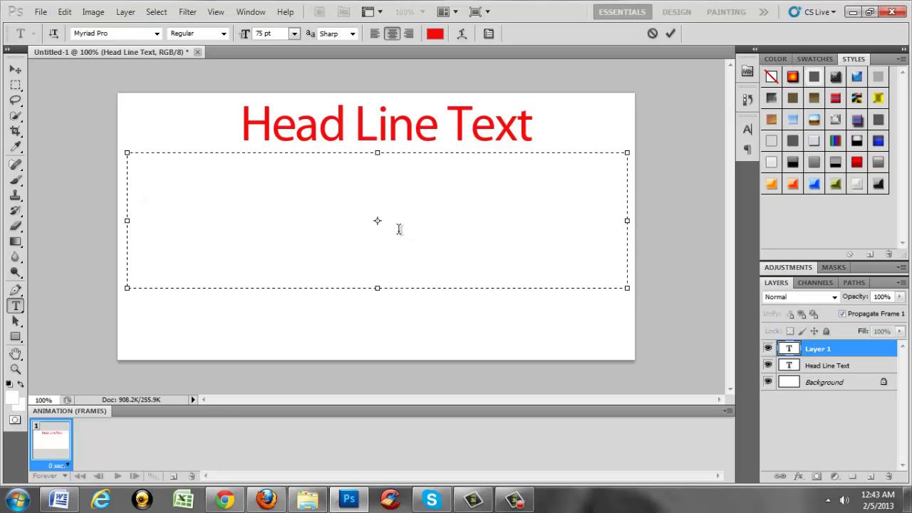
{"action": "type", "text": "Bo"}
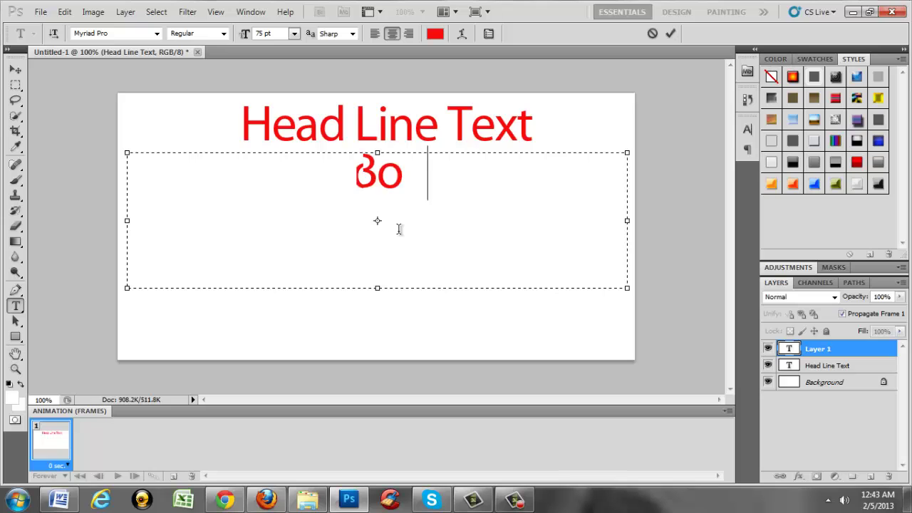
{"action": "type", "text": "dy text"}
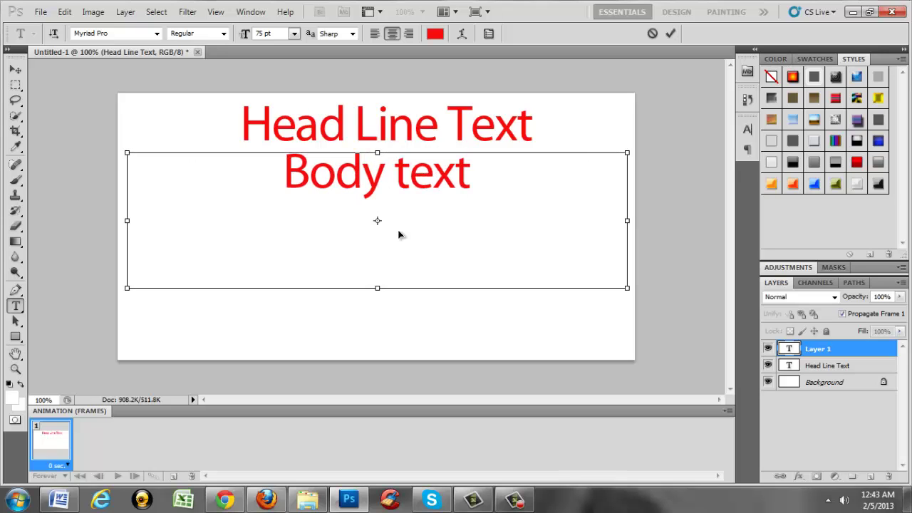
Set the whole body text to 45 pt and recolor it near-black.
{"action": "key", "text": "ctrl+a"}
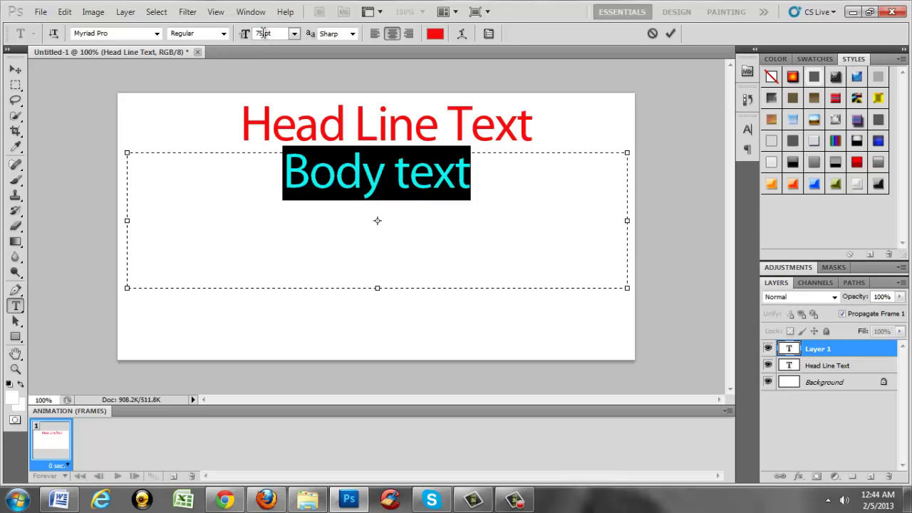
{"action": "type", "text": "45"}
{"action": "key", "text": "Return"}
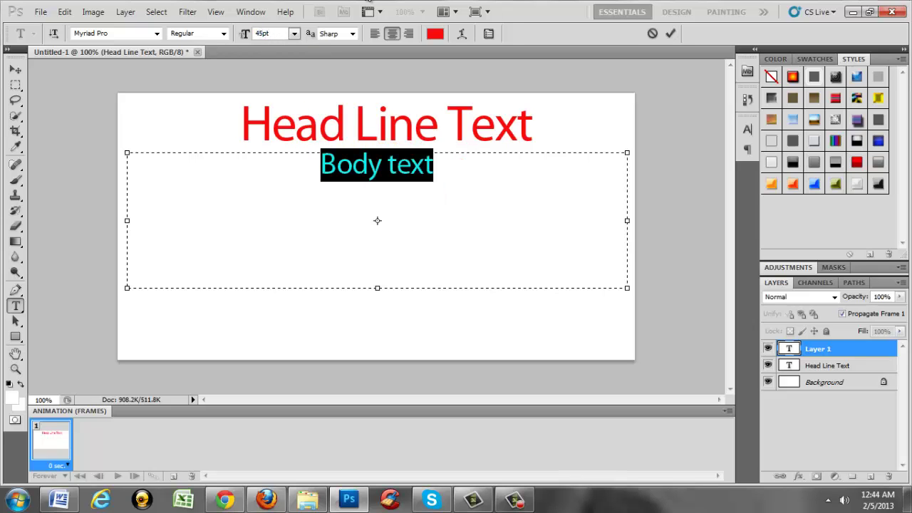
{"action": "left_click", "coordinate": [435, 34]}
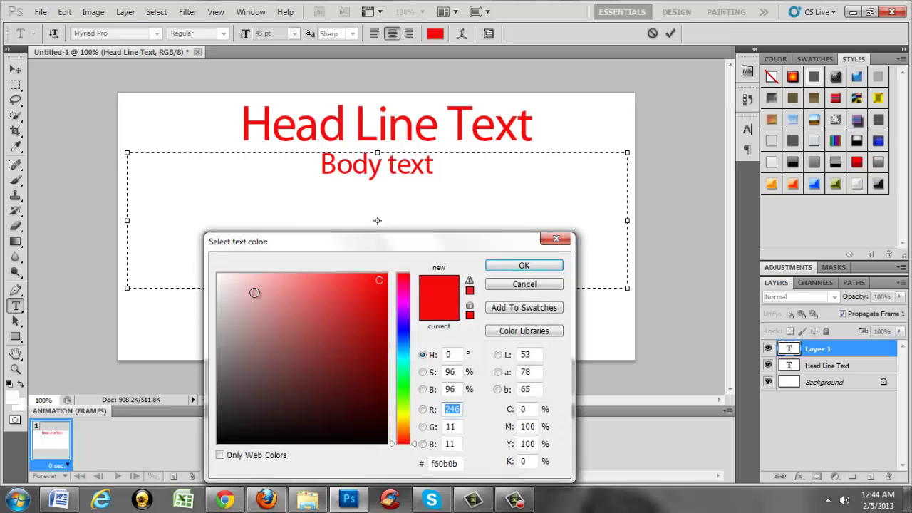
{"action": "left_click", "coordinate": [227, 424]}
{"action": "left_click", "coordinate": [510, 268]}
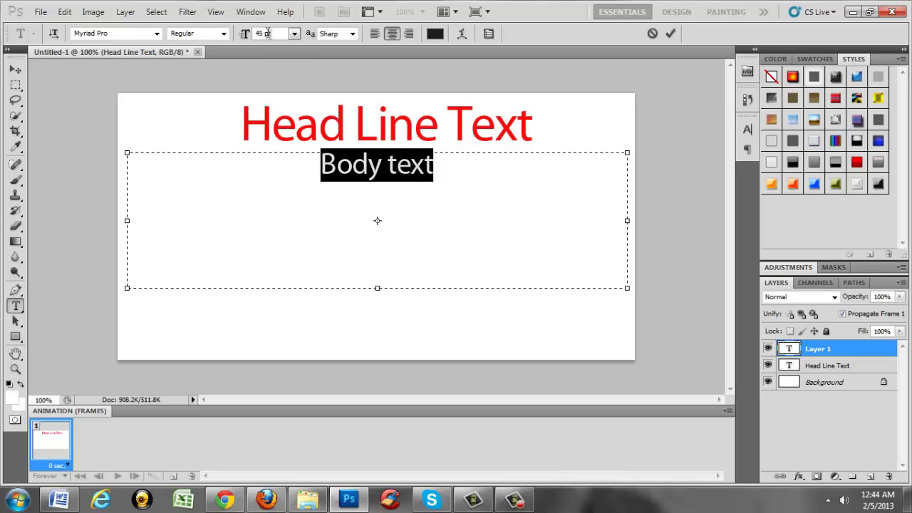
Reduce the body text to 30 pt and paste nine more copies of "Body text" after it.
{"action": "type", "text": "30"}
{"action": "key", "text": "Return"}
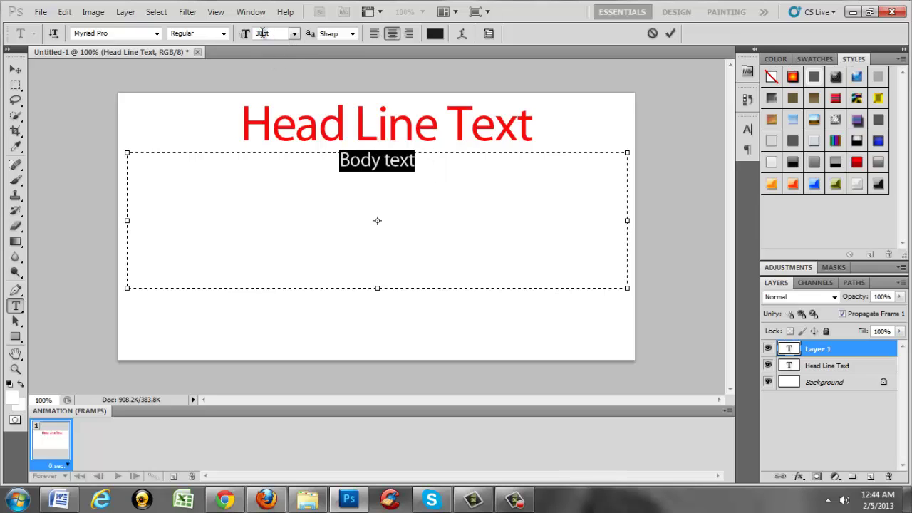
{"action": "triple_click", "coordinate": [392, 182]}
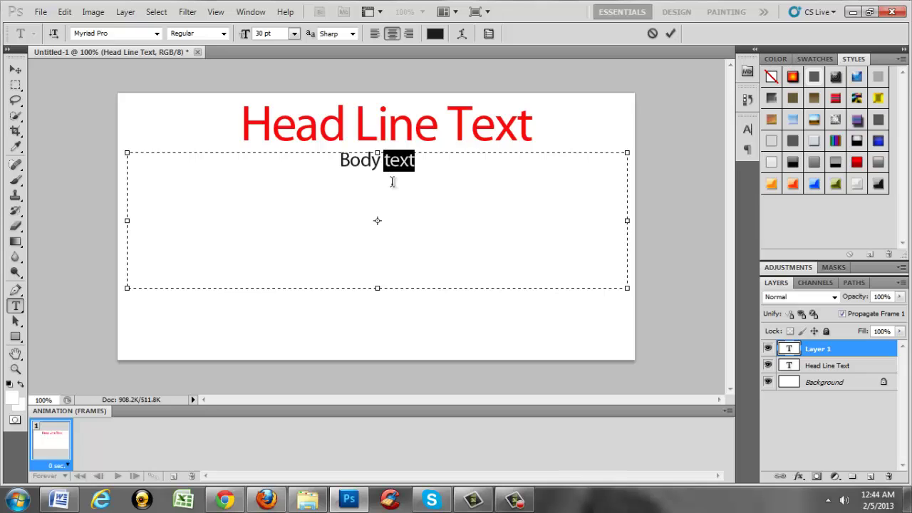
{"action": "left_click", "coordinate": [392, 187]}
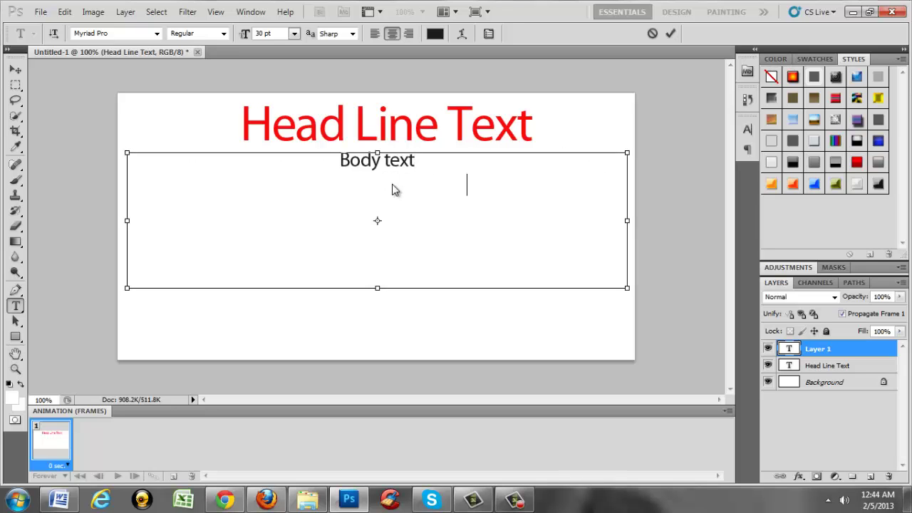
{"action": "key", "text": "ctrl+v"}
{"action": "key", "text": "ctrl+v"}
{"action": "key", "text": "ctrl+v"}
{"action": "key", "text": "ctrl+v"}
{"action": "key", "text": "ctrl+v"}
{"action": "key", "text": "ctrl+v"}
{"action": "key", "text": "ctrl+v"}
{"action": "key", "text": "ctrl+v"}
{"action": "key", "text": "ctrl+v"}
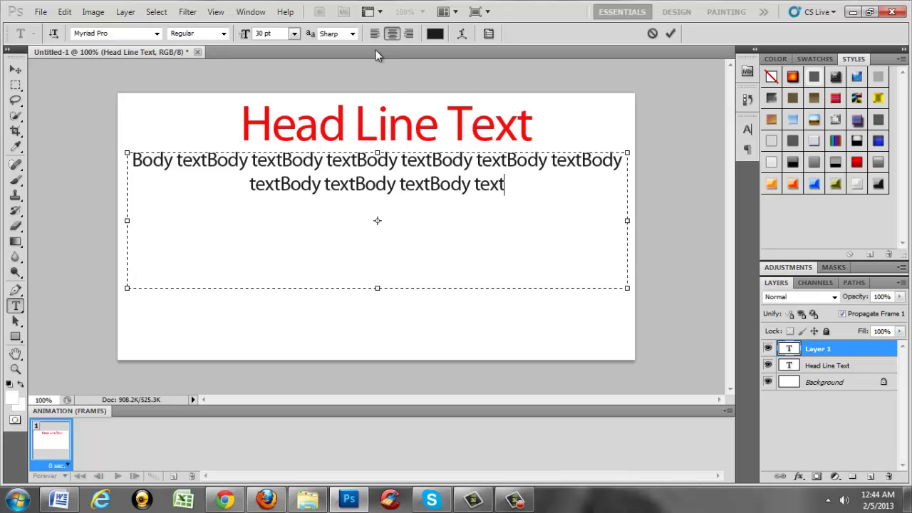
Try left alignment on the body text, restore its centered alignment, and finish editing the text.
{"action": "left_click", "coordinate": [375, 35]}
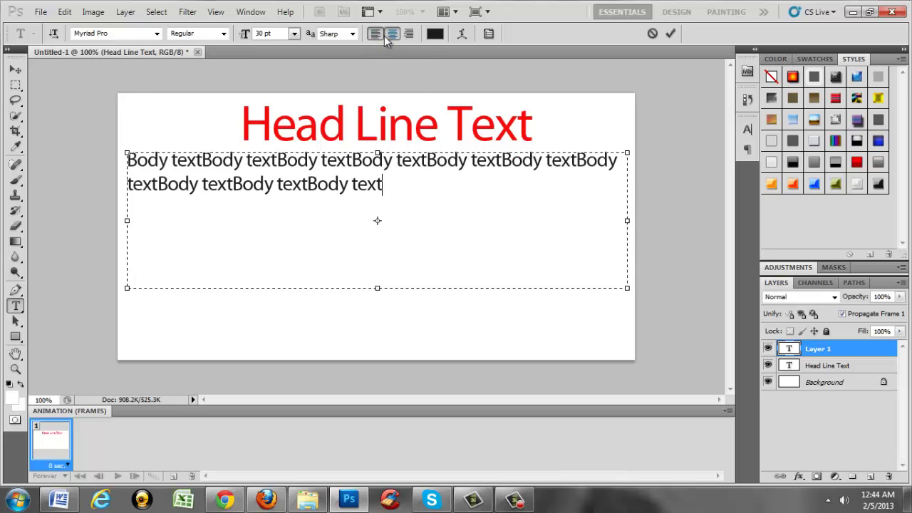
{"action": "left_click", "coordinate": [385, 37]}
{"action": "left_click", "coordinate": [15, 69]}
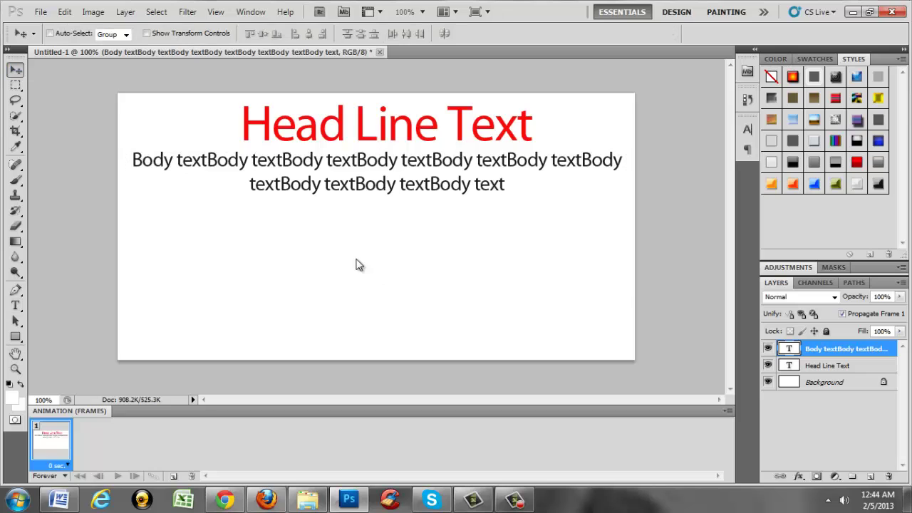
Draw a wide text box across the lower part of the canvas and enter "CALL TO ACTION" in capitals.
{"action": "left_click", "coordinate": [15, 305]}
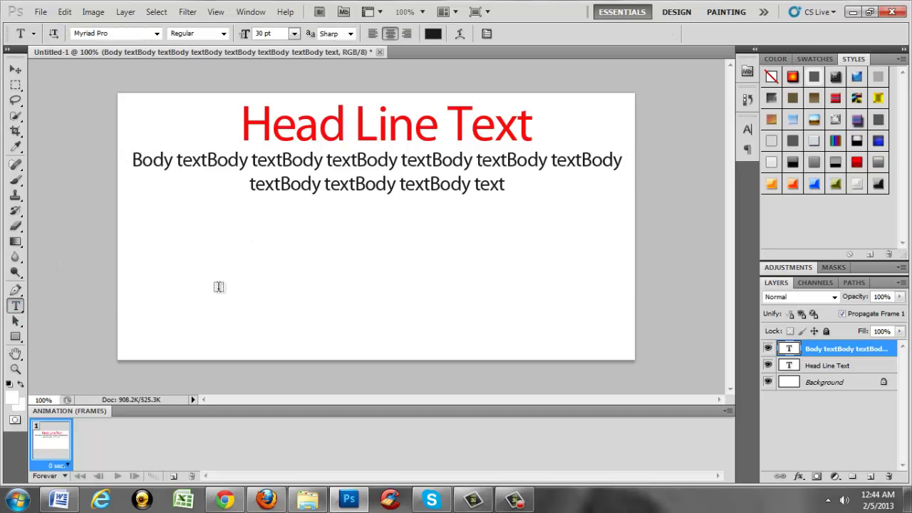
{"action": "left_click_drag", "start_coordinate": [158, 244], "coordinate": [596, 329]}
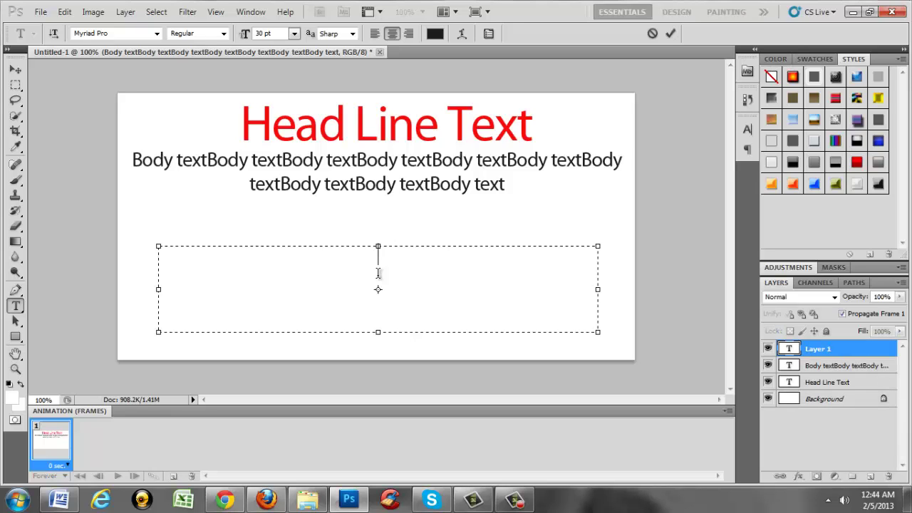
{"action": "type", "text": "CALL "}
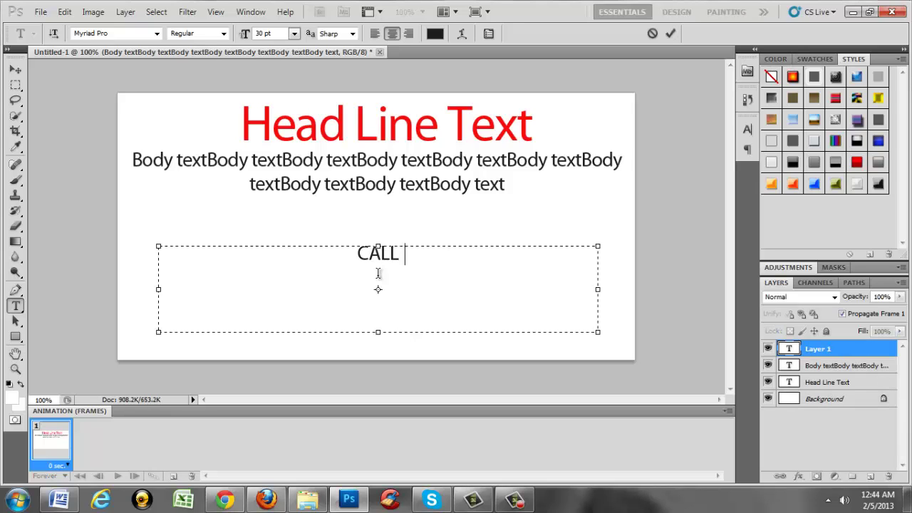
{"action": "type", "text": "TO ACtion"}
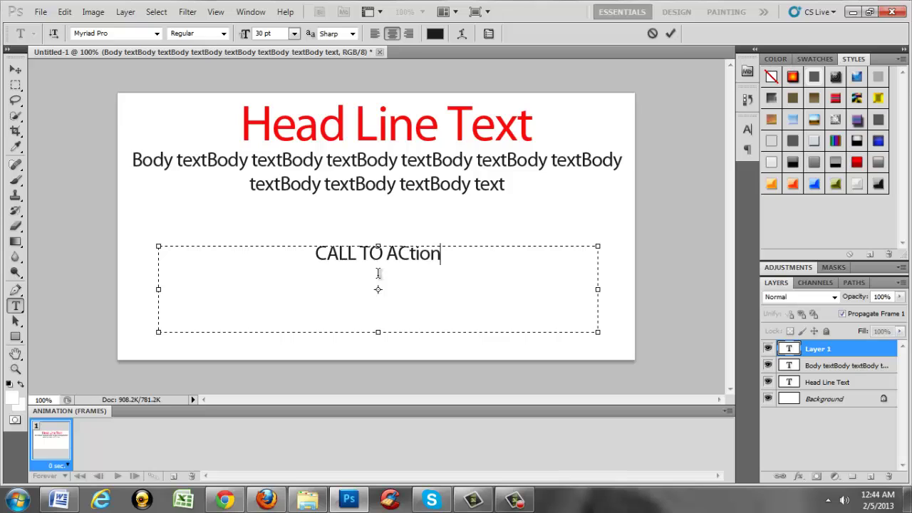
{"action": "key", "text": "BackSpace"}
{"action": "key", "text": "BackSpace"}
{"action": "key", "text": "BackSpace"}
{"action": "key", "text": "BackSpace"}
{"action": "key", "text": "BackSpace"}
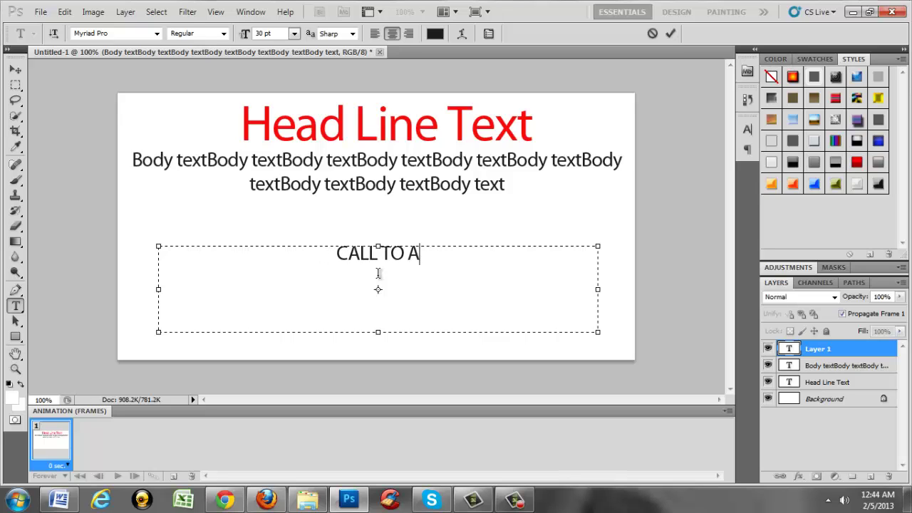
{"action": "type", "text": "CTION"}
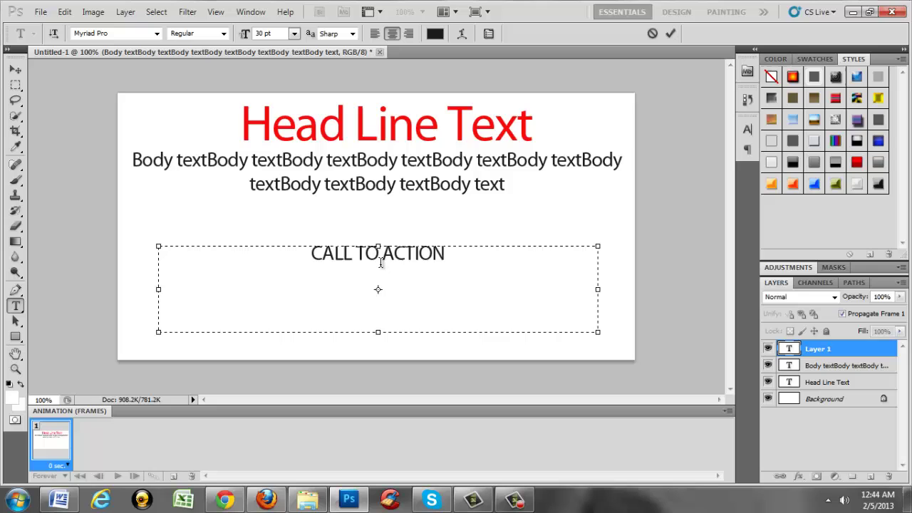
Enlarge the CALL TO ACTION text to 72 pt and move it down near the canvas's bottom edge.
{"action": "triple_click", "coordinate": [381, 263]}
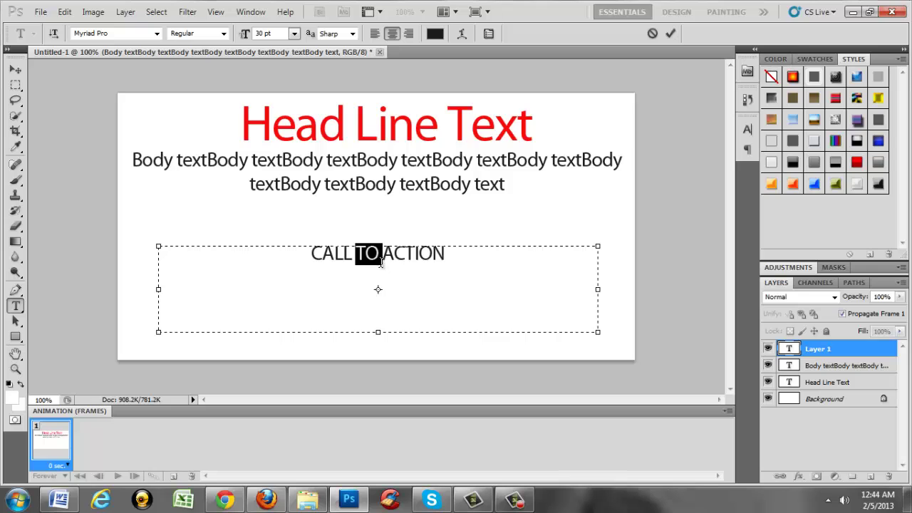
{"action": "left_click", "coordinate": [295, 33]}
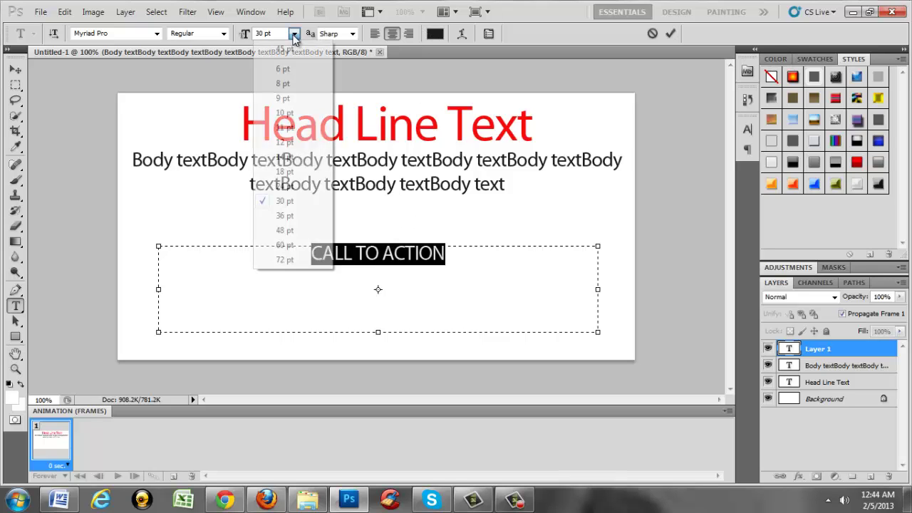
{"action": "left_click", "coordinate": [285, 259]}
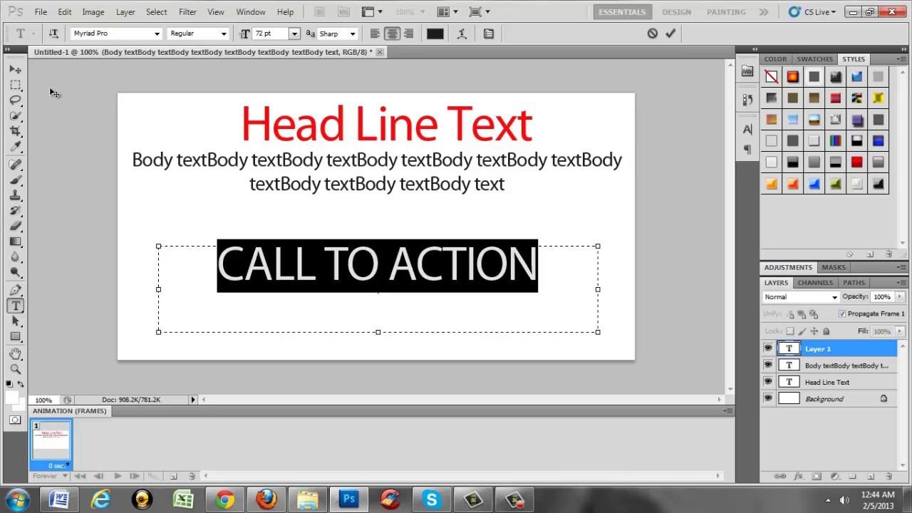
{"action": "left_click", "coordinate": [16, 72]}
{"action": "left_click_drag", "start_coordinate": [354, 293], "coordinate": [366, 328]}
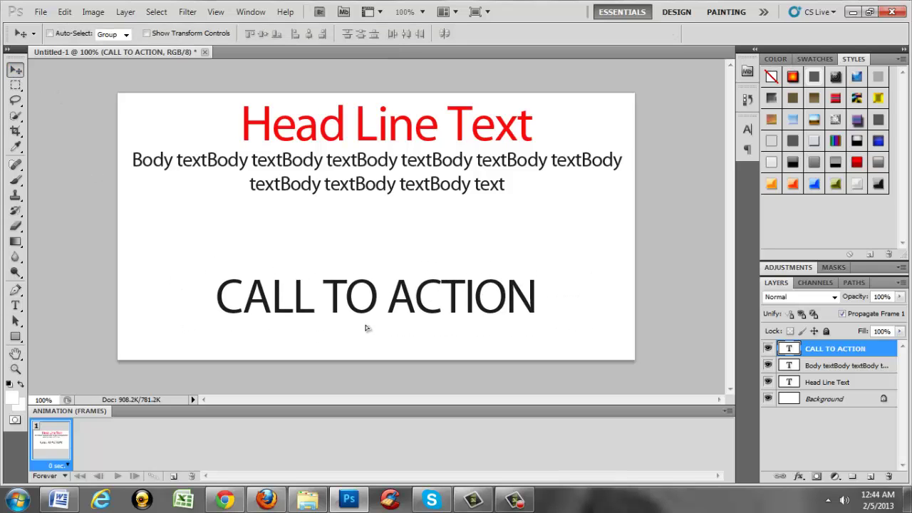
Recolor the whole CALL TO ACTION text bright blue and finish editing it.
{"action": "left_click", "coordinate": [15, 305]}
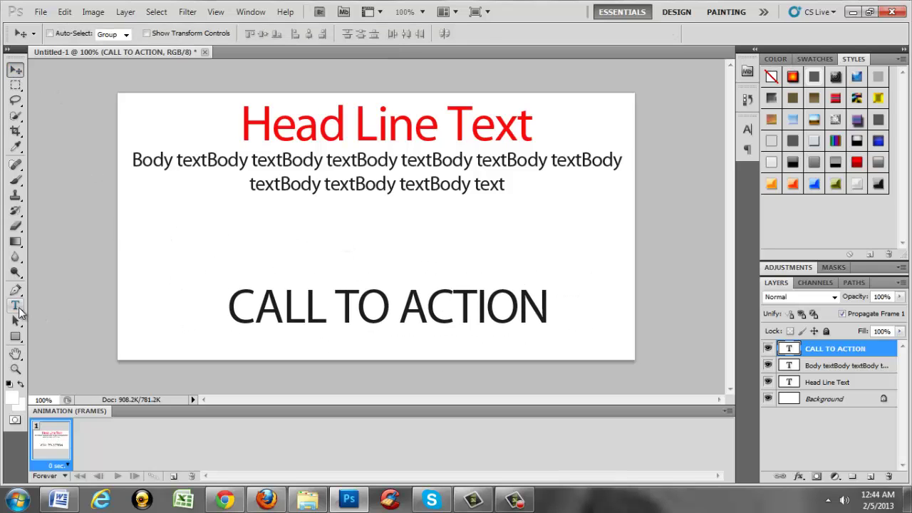
{"action": "triple_click", "coordinate": [418, 305]}
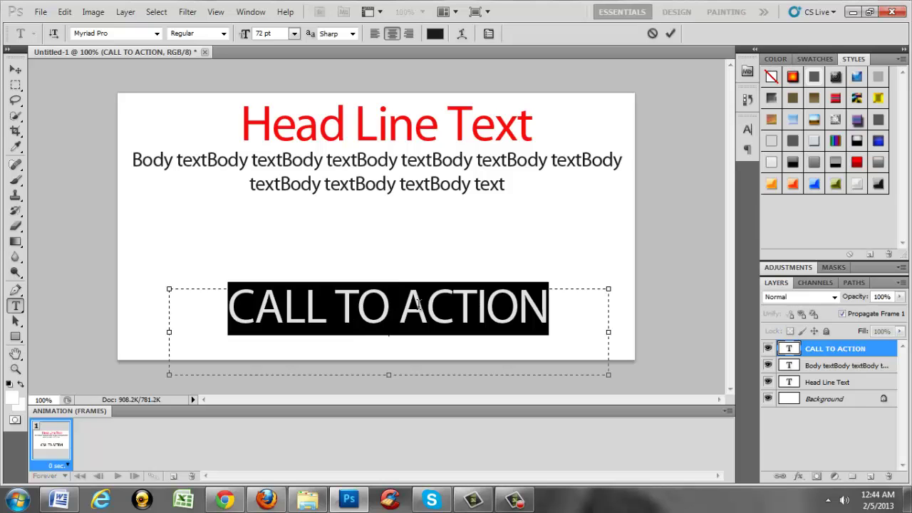
{"action": "left_click", "coordinate": [435, 34]}
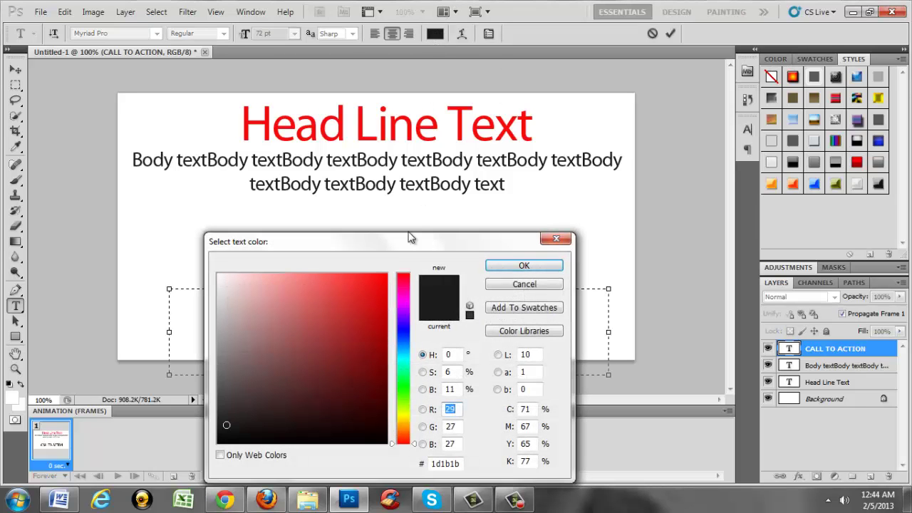
{"action": "left_click", "coordinate": [374, 292]}
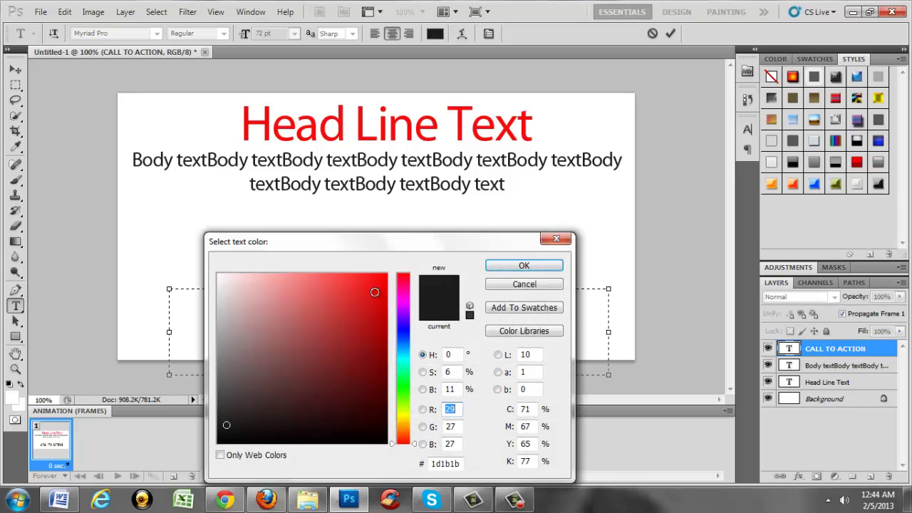
{"action": "left_click", "coordinate": [400, 333]}
{"action": "left_click_drag", "start_coordinate": [427, 243], "coordinate": [619, 140]}
{"action": "left_click_drag", "start_coordinate": [670, 93], "coordinate": [697, 59]}
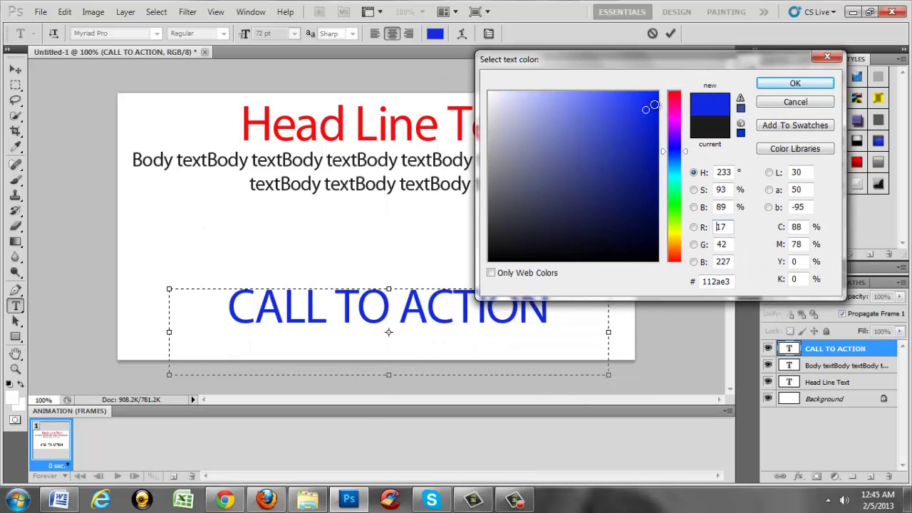
{"action": "left_click", "coordinate": [761, 88]}
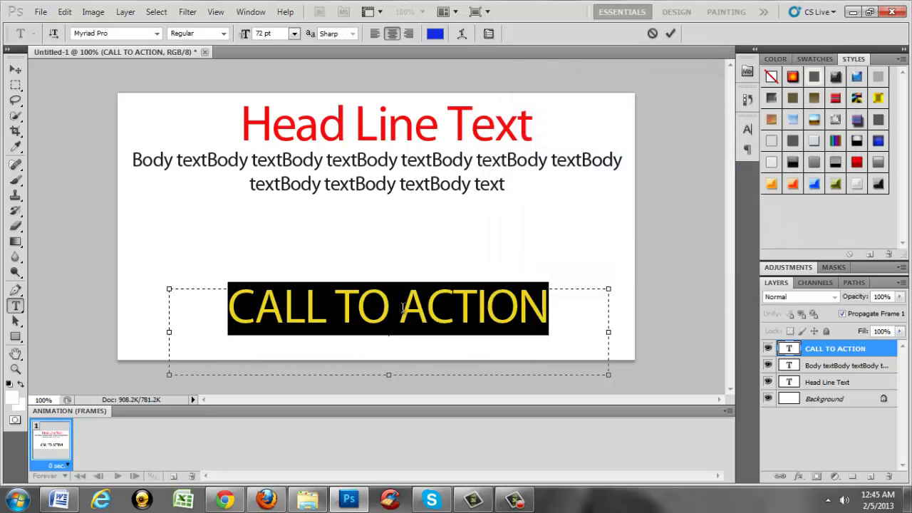
{"action": "left_click", "coordinate": [15, 70]}
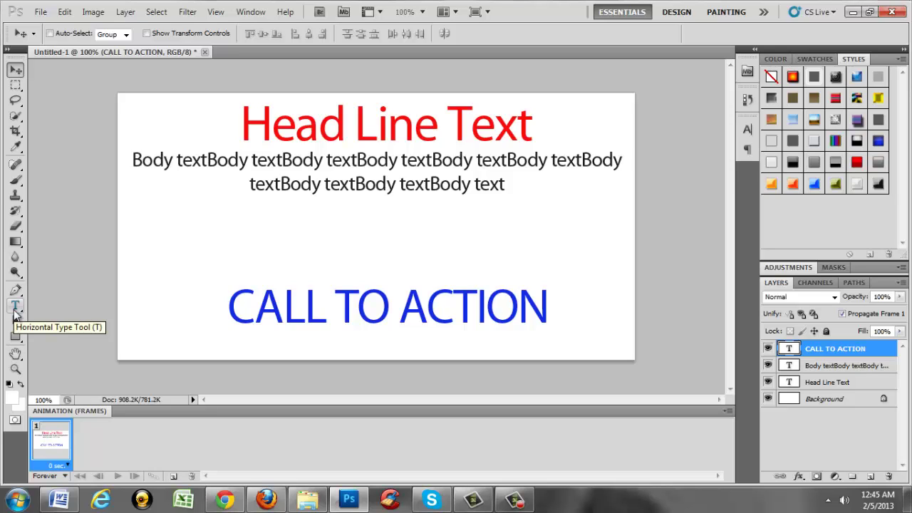
{"action": "left_click", "coordinate": [15, 306]}
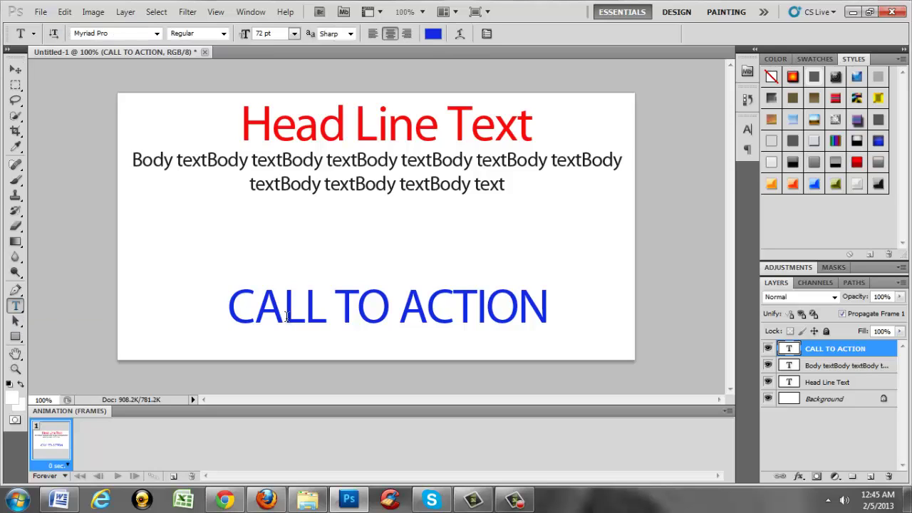
{"action": "triple_click", "coordinate": [305, 306]}
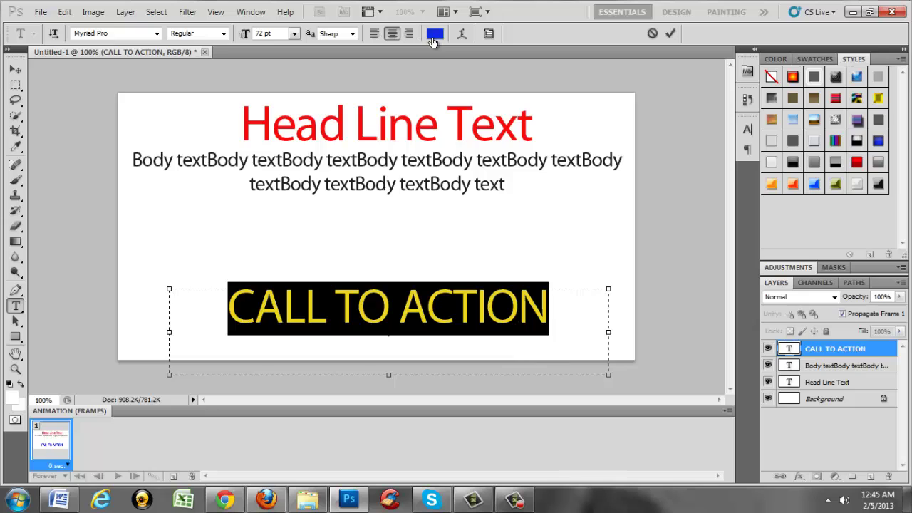
{"action": "left_click", "coordinate": [14, 69]}
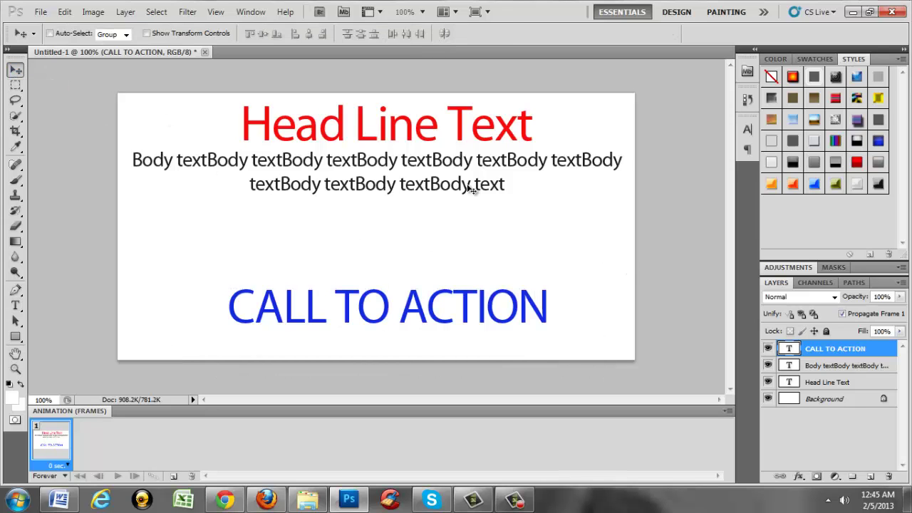
Move the body text layer down to about midway between the headline and the CALL TO ACTION text.
{"action": "left_click", "coordinate": [826, 364]}
{"action": "left_click_drag", "start_coordinate": [421, 176], "coordinate": [420, 208]}
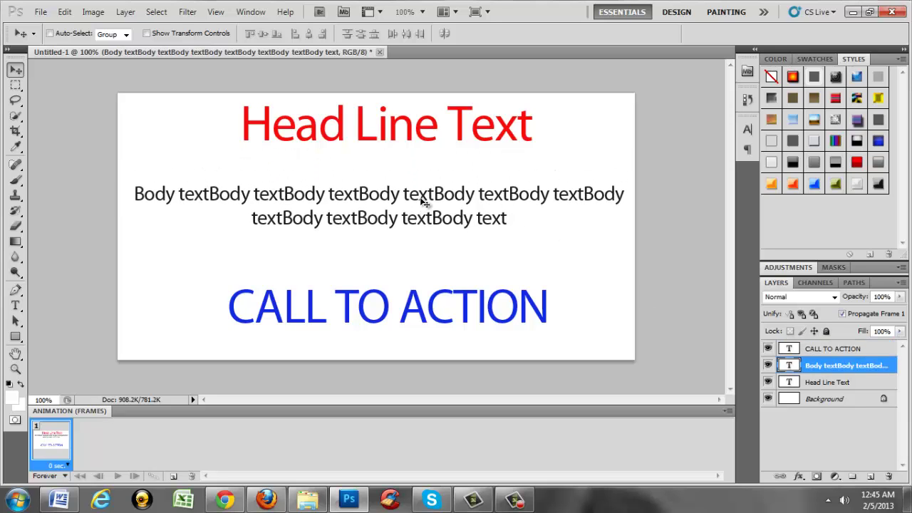
Duplicate the animation frame and hide the CALL TO ACTION layer in the second frame.
{"action": "left_click", "coordinate": [176, 476]}
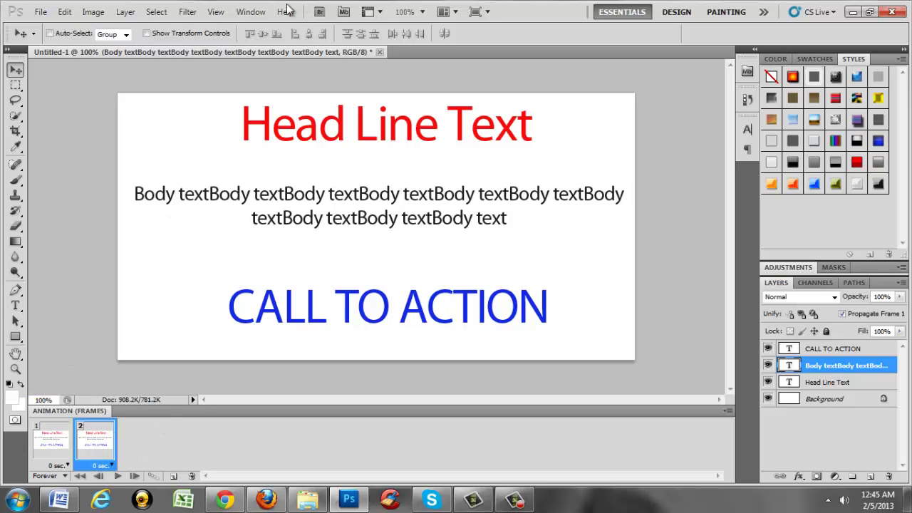
{"action": "left_click", "coordinate": [251, 12]}
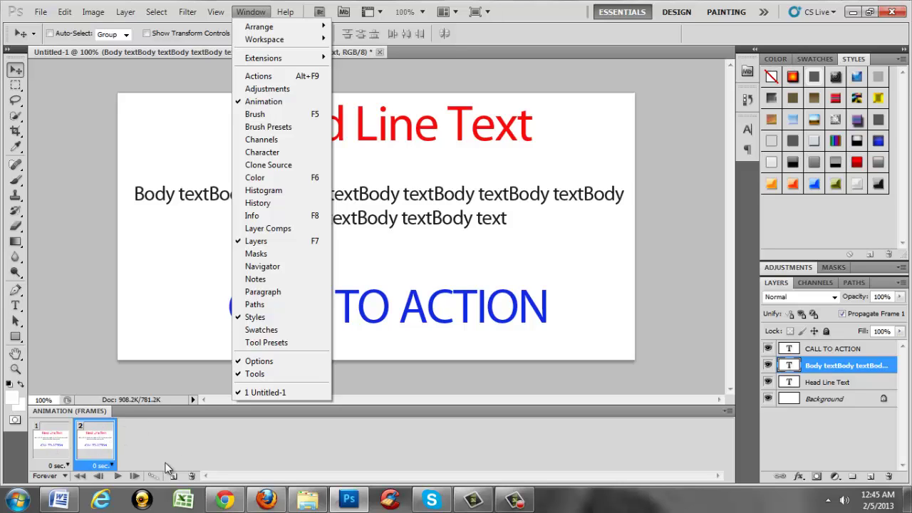
{"action": "left_click", "coordinate": [152, 440]}
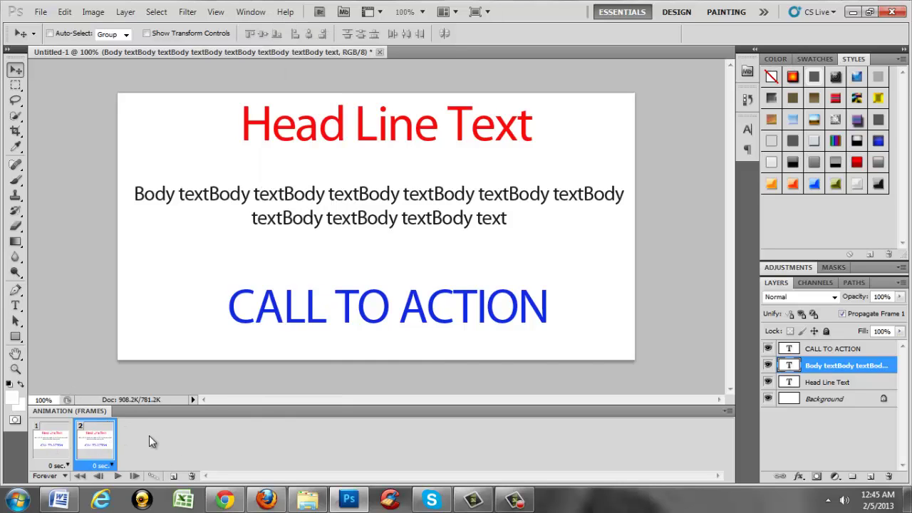
{"action": "left_click", "coordinate": [55, 439]}
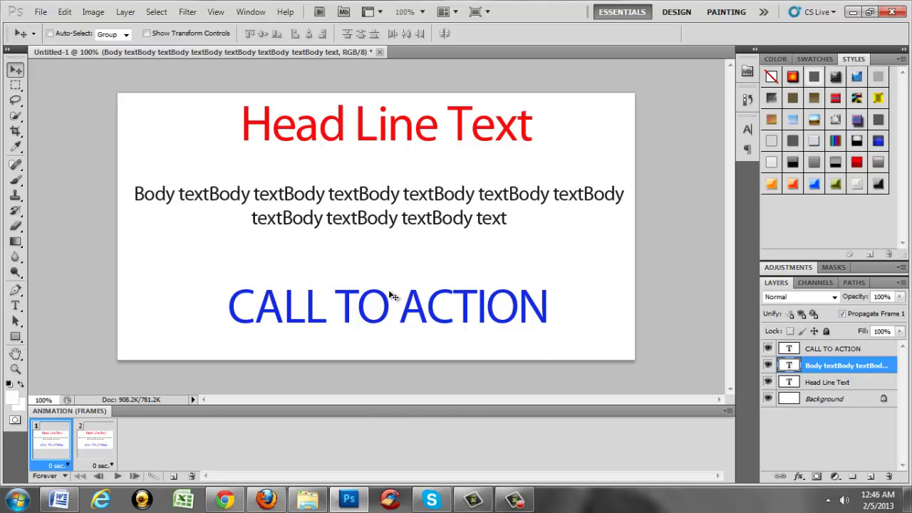
{"action": "left_click", "coordinate": [86, 458]}
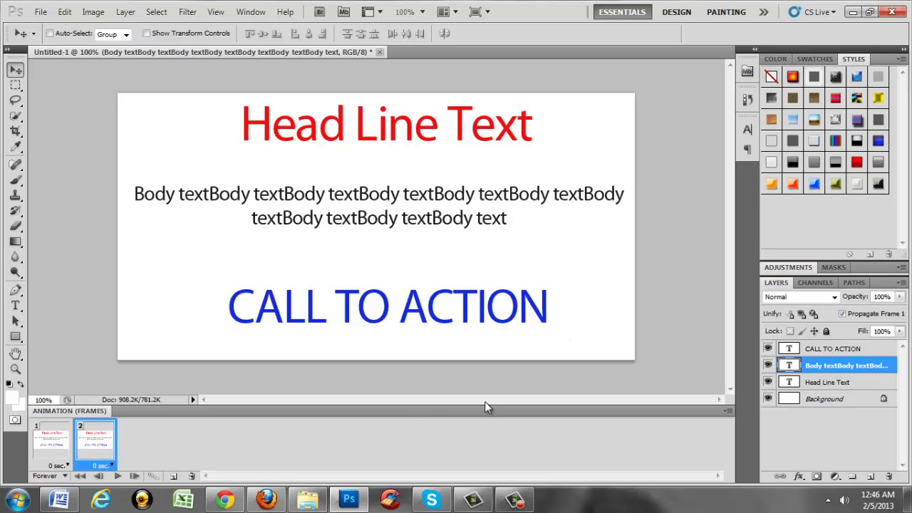
{"action": "left_click", "coordinate": [767, 349]}
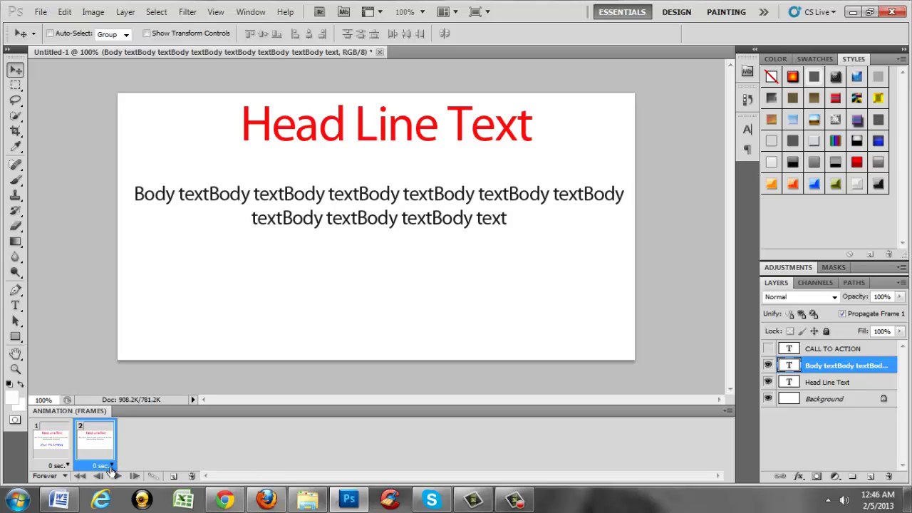
Play the two-frame animation to preview the blinking CALL TO ACTION text, and stop it.
{"action": "left_click", "coordinate": [63, 456]}
{"action": "left_click", "coordinate": [115, 476]}
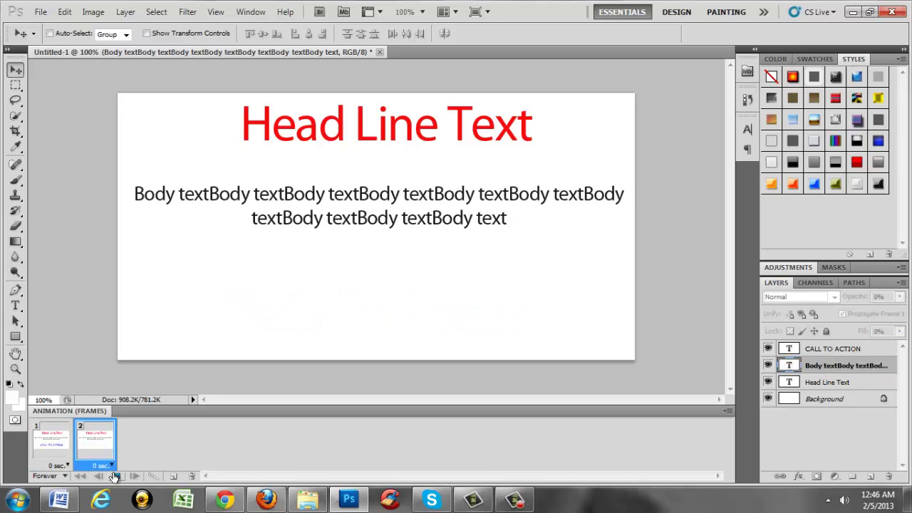
{"action": "left_click", "coordinate": [115, 476]}
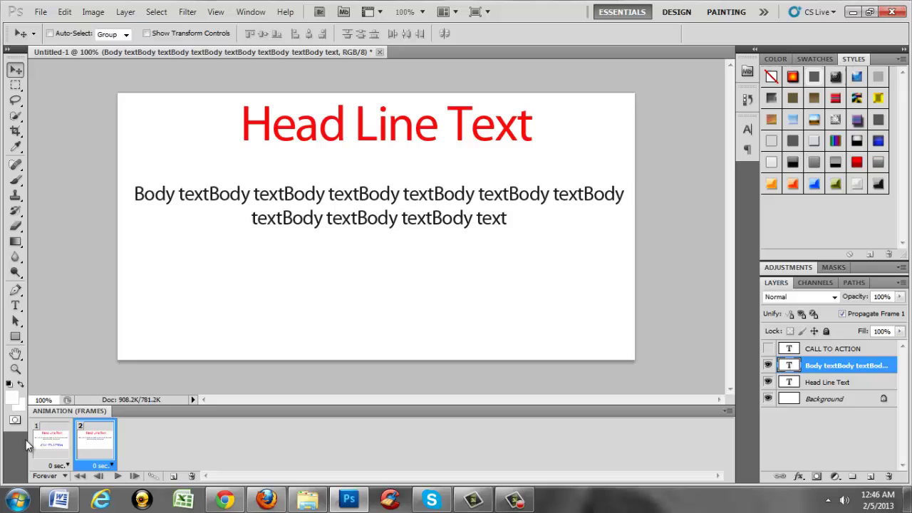
Set the delay of both animation frames to 0.2 seconds and preview the animation again.
{"action": "left_click", "coordinate": [57, 465]}
{"action": "left_click", "coordinate": [61, 336]}
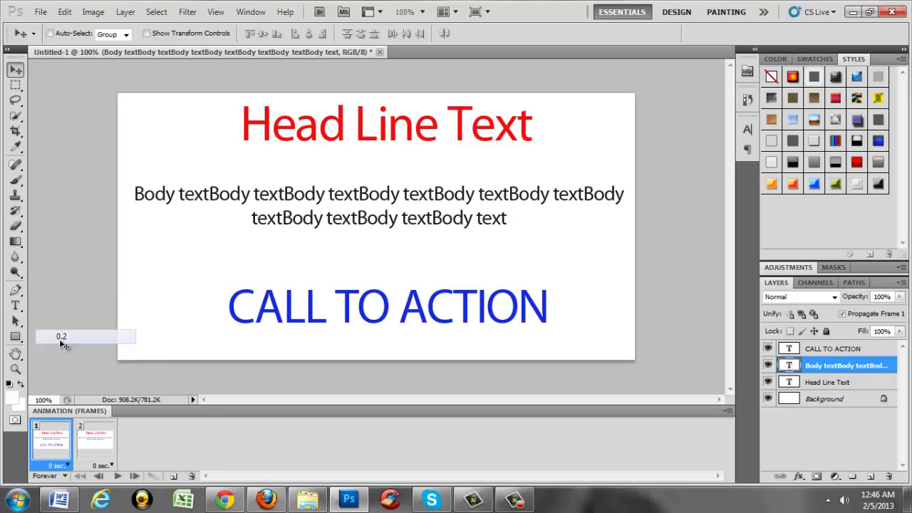
{"action": "left_click", "coordinate": [101, 466]}
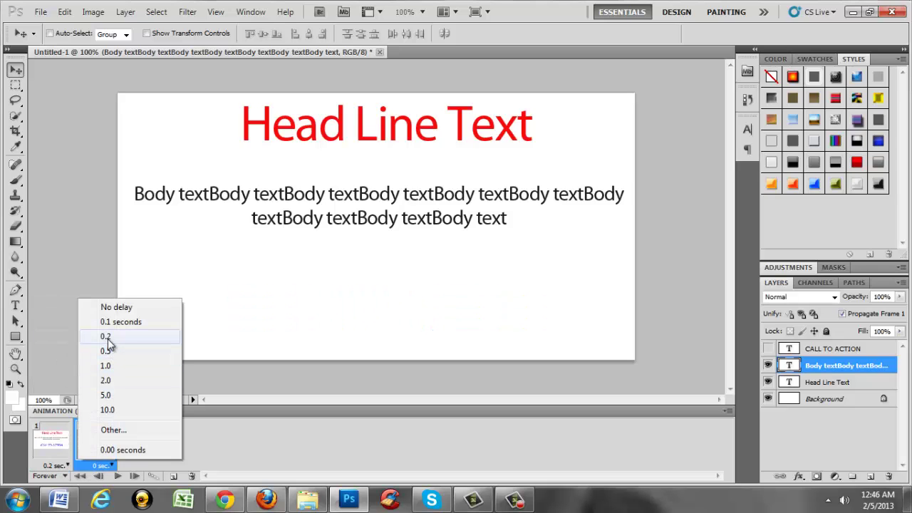
{"action": "left_click", "coordinate": [105, 338]}
{"action": "left_click", "coordinate": [116, 476]}
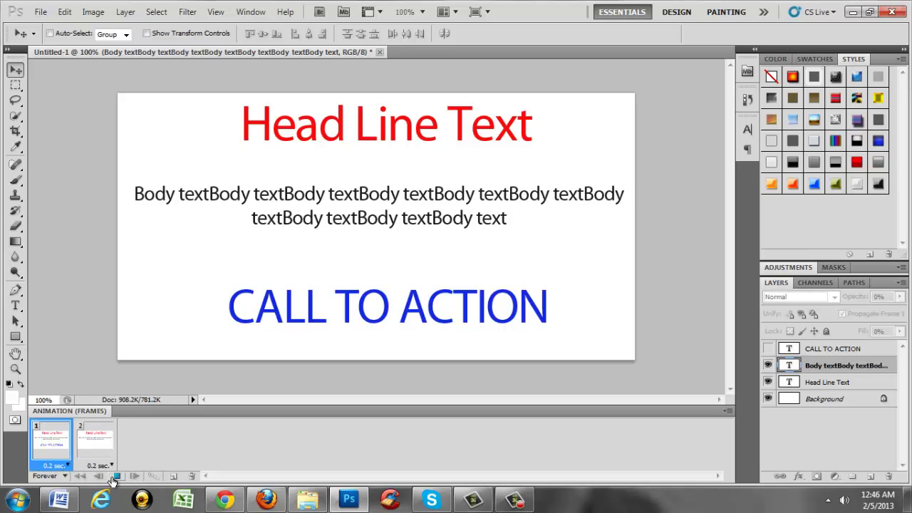
{"action": "left_click", "coordinate": [114, 476]}
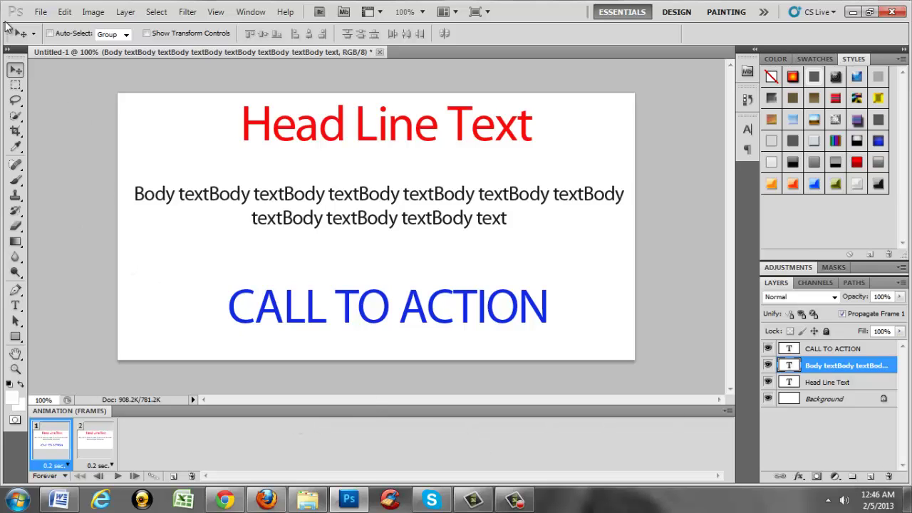
{"action": "left_click", "coordinate": [41, 11]}
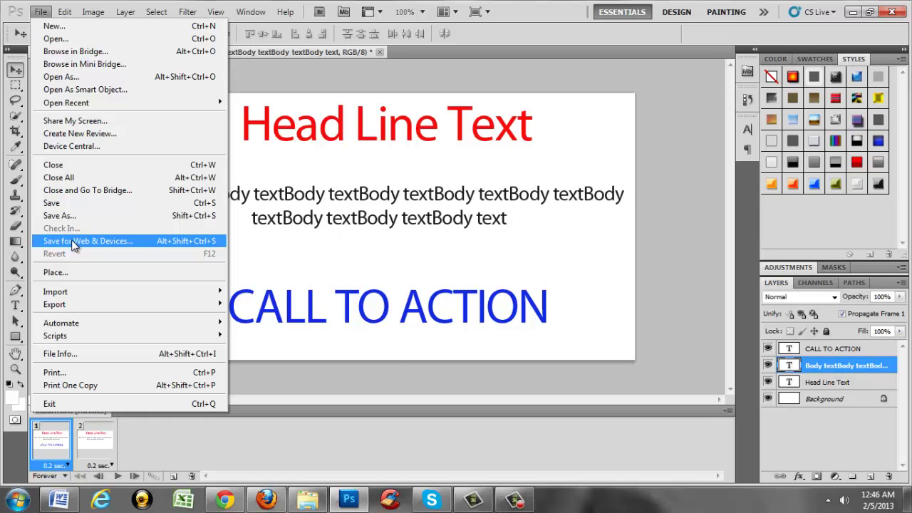
{"action": "left_click", "coordinate": [382, 369]}
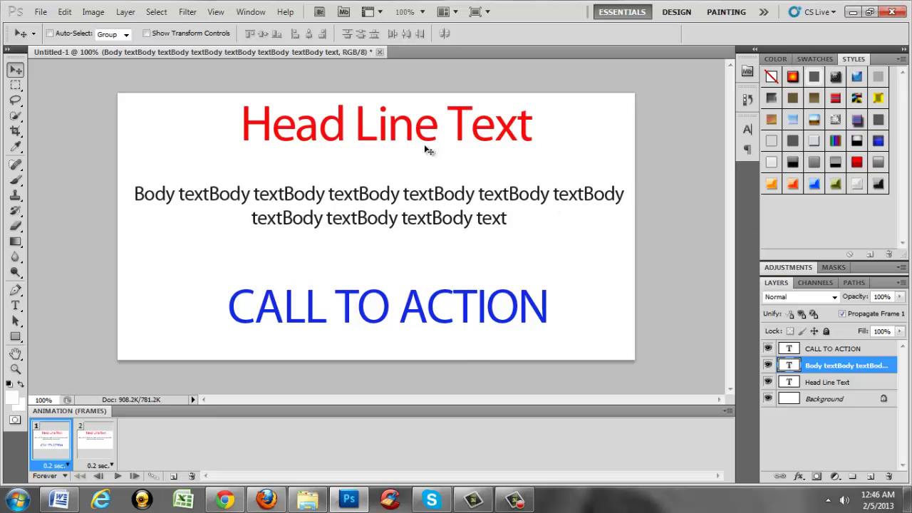
Start a Save for Web & Devices export, zoom the preview out to 66.7%, and play and stop the blinking animation there.
{"action": "left_click", "coordinate": [41, 12]}
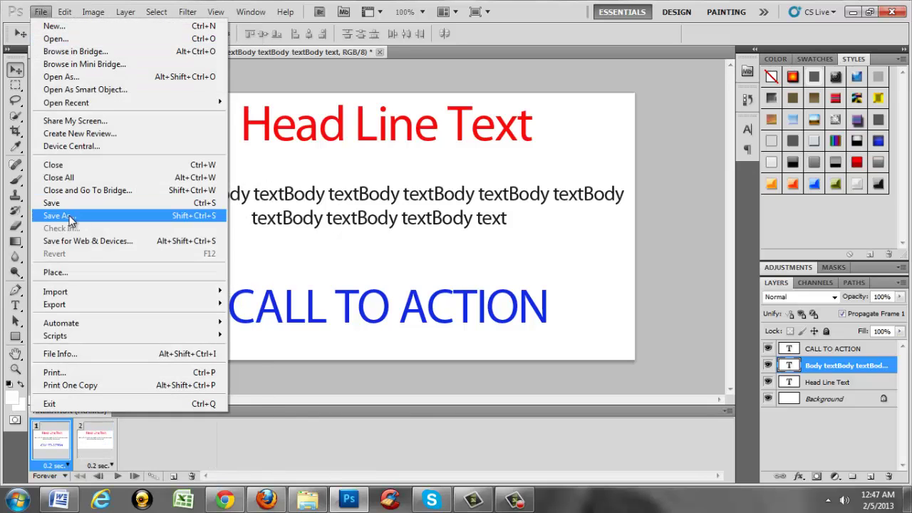
{"action": "left_click", "coordinate": [80, 242]}
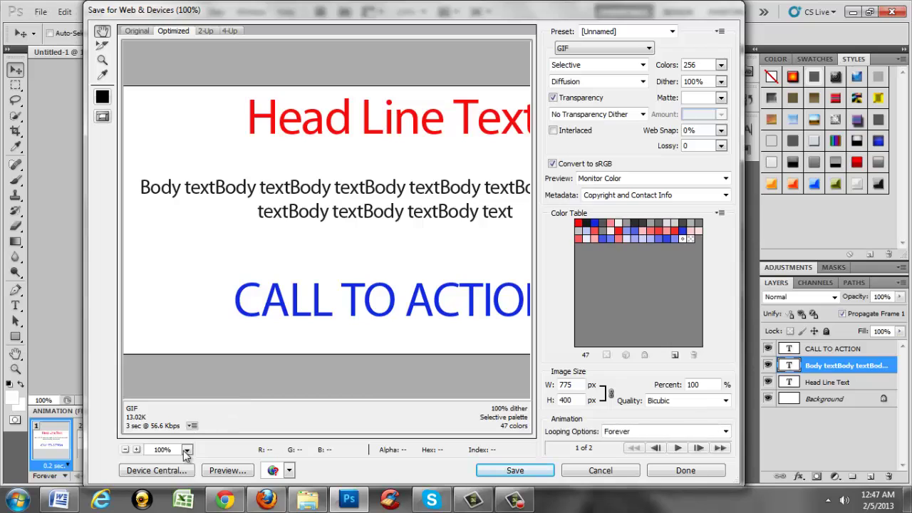
{"action": "left_click", "coordinate": [125, 450]}
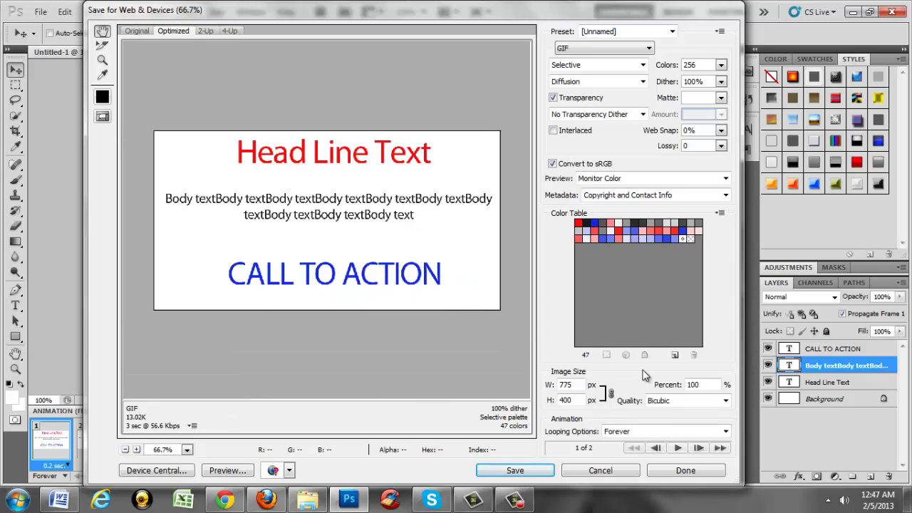
{"action": "left_click", "coordinate": [678, 447]}
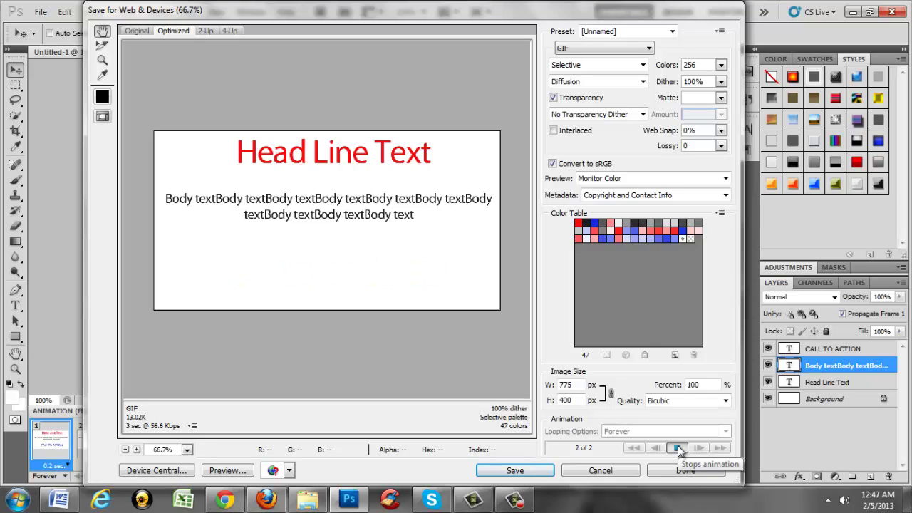
{"action": "left_click", "coordinate": [677, 447]}
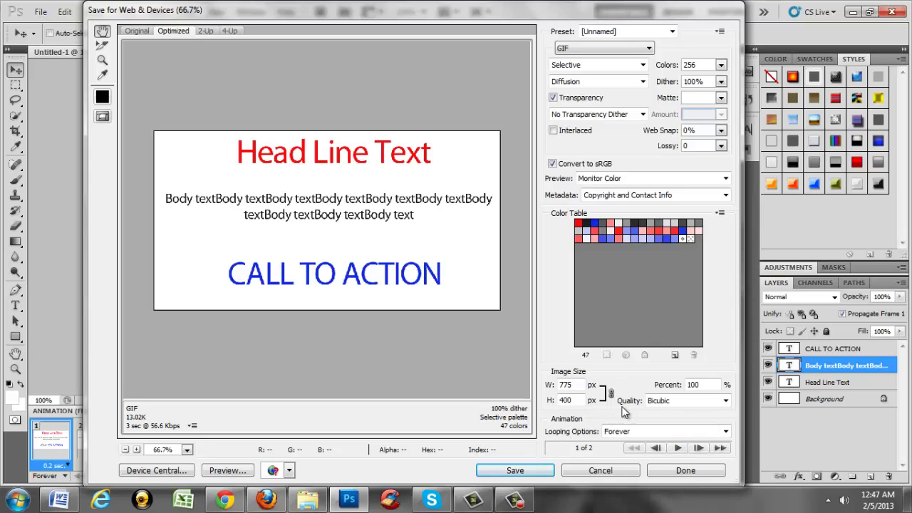
Review the export preset, GIF format, color reduction and transparency dither options.
{"action": "left_click", "coordinate": [586, 47]}
{"action": "left_click", "coordinate": [586, 48]}
{"action": "left_click", "coordinate": [588, 65]}
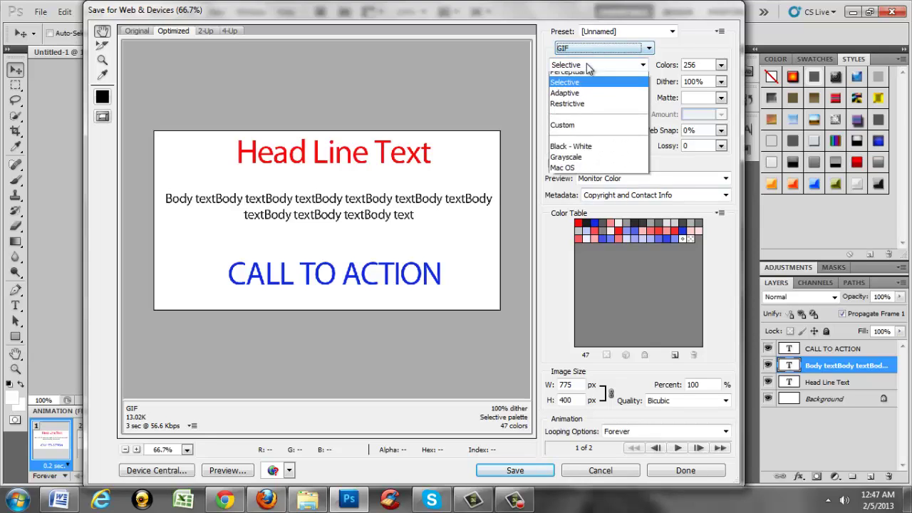
{"action": "left_click", "coordinate": [589, 66]}
{"action": "left_click", "coordinate": [632, 31]}
{"action": "left_click", "coordinate": [632, 31]}
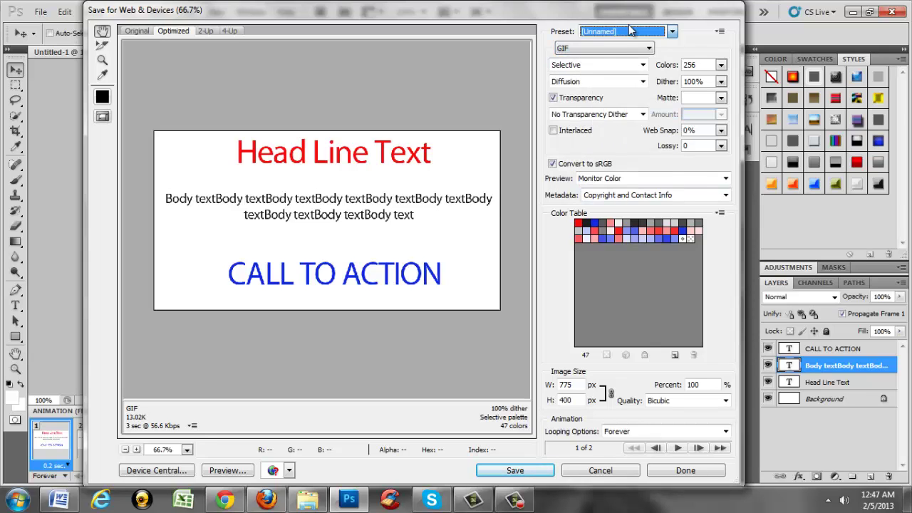
{"action": "left_click", "coordinate": [596, 118]}
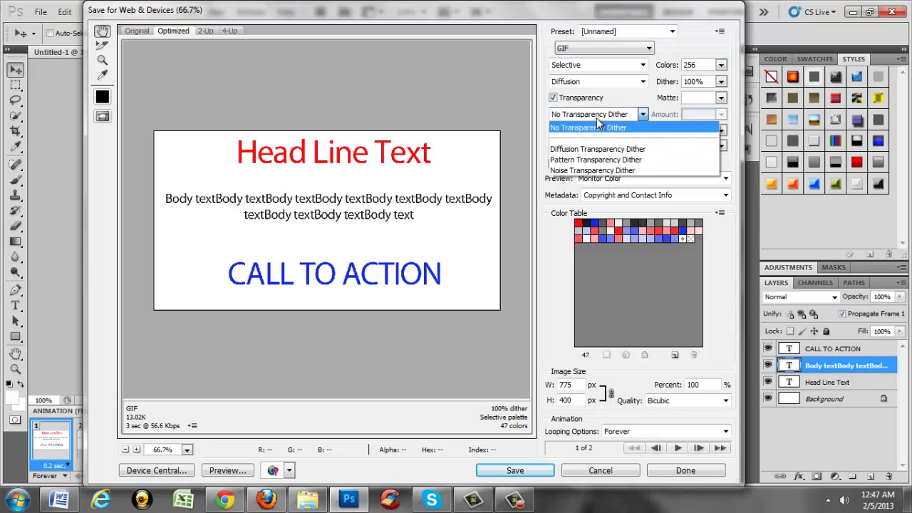
{"action": "left_click", "coordinate": [596, 117]}
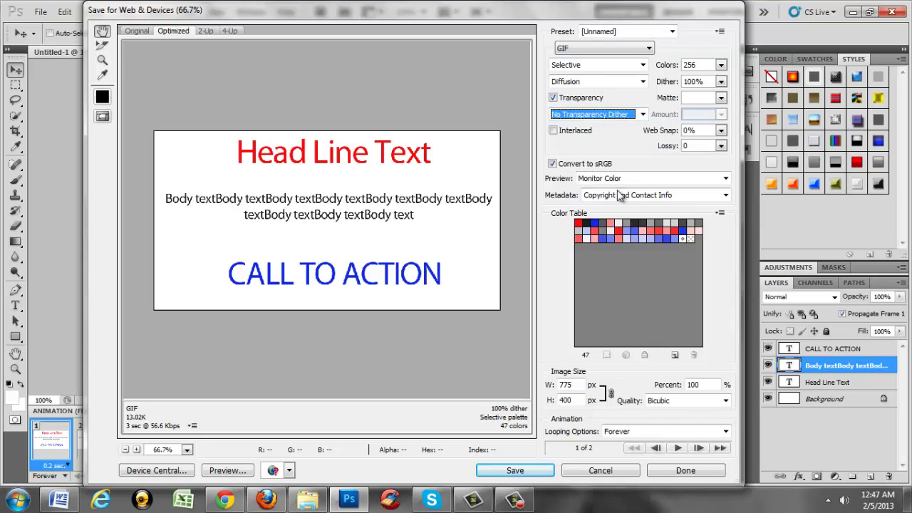
Save the optimized animation as HTML and Images in the tutorial folder under the file name blink.
{"action": "left_click", "coordinate": [513, 471]}
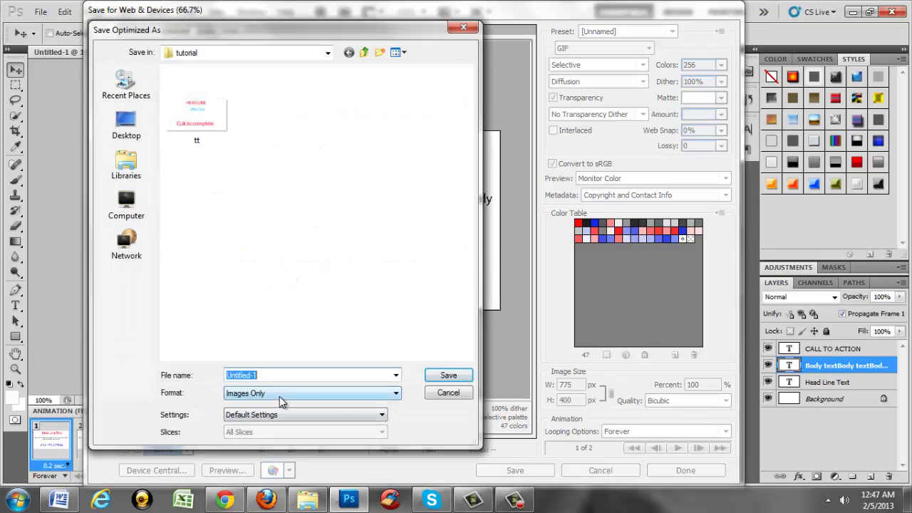
{"action": "left_click", "coordinate": [279, 396]}
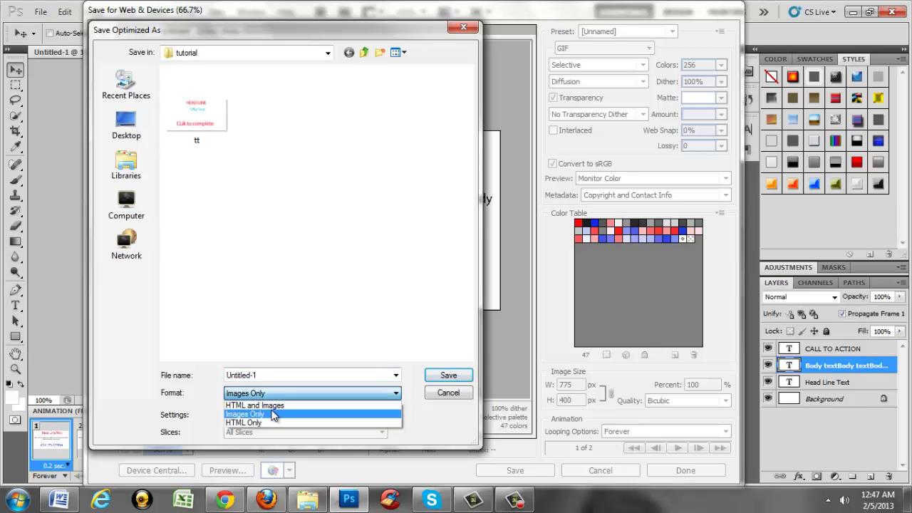
{"action": "left_click", "coordinate": [256, 405]}
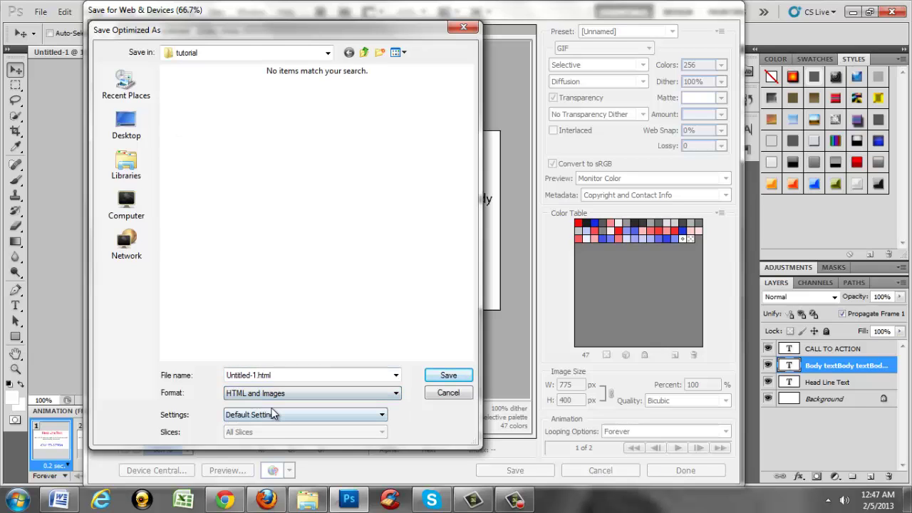
{"action": "left_click", "coordinate": [328, 53]}
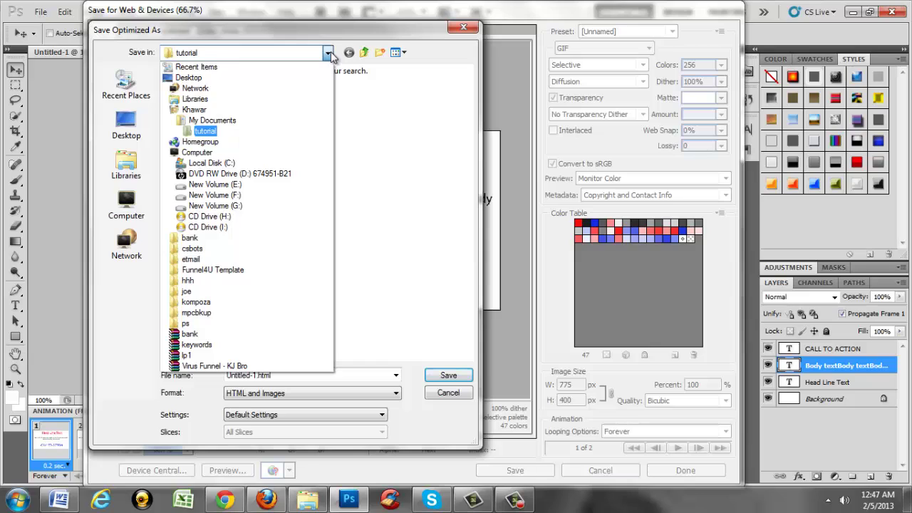
{"action": "left_click", "coordinate": [329, 52]}
{"action": "left_click", "coordinate": [276, 375]}
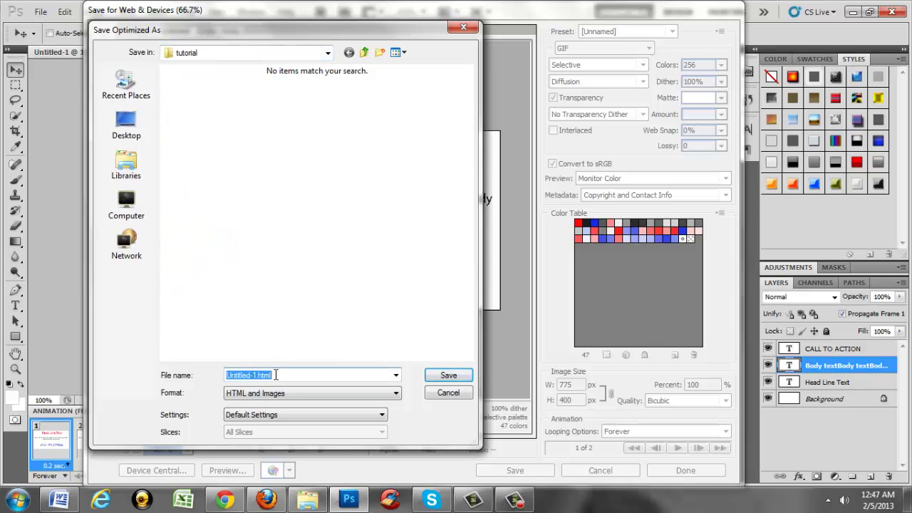
{"action": "type", "text": "blink"}
{"action": "key", "text": "Return"}
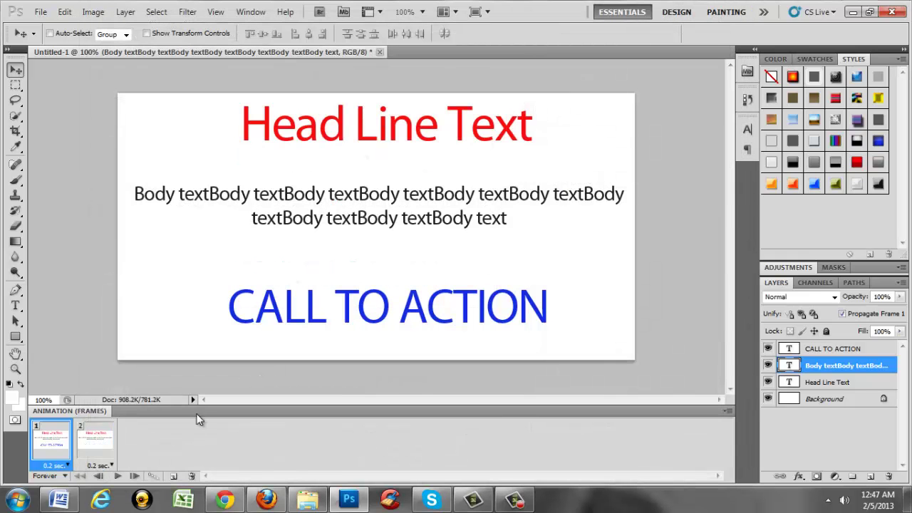
Open the tutorial folder in the Documents library and check the exported images subfolder.
{"action": "left_click", "coordinate": [17, 499]}
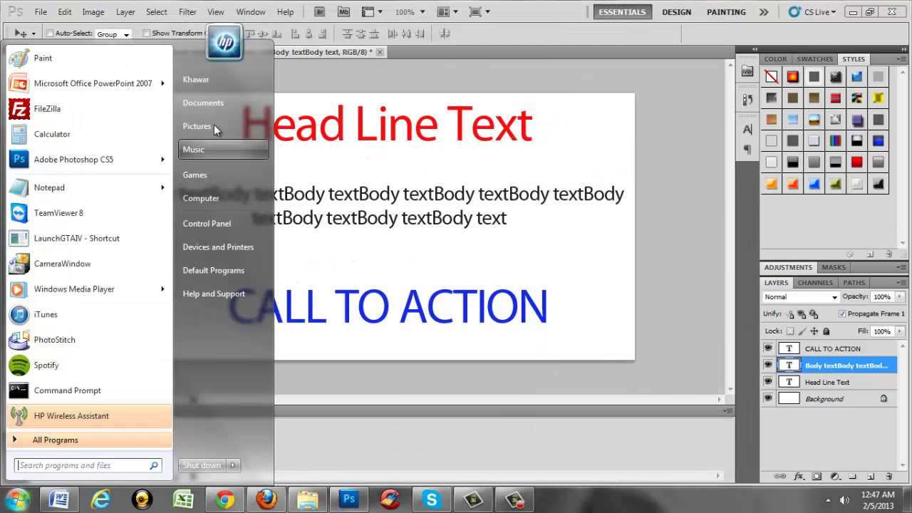
{"action": "left_click", "coordinate": [212, 105]}
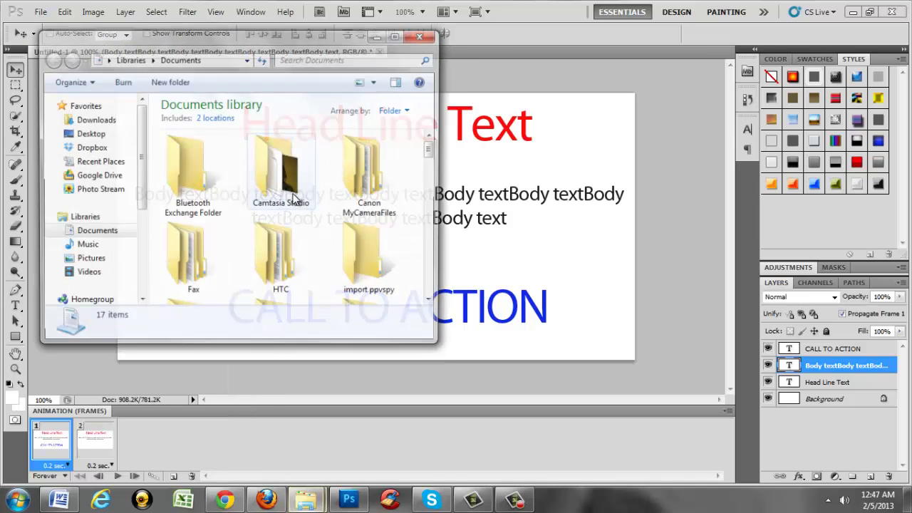
{"action": "left_click", "coordinate": [352, 153]}
{"action": "scroll", "coordinate": [352, 154], "scroll_direction": "down", "scroll_amount": 5}
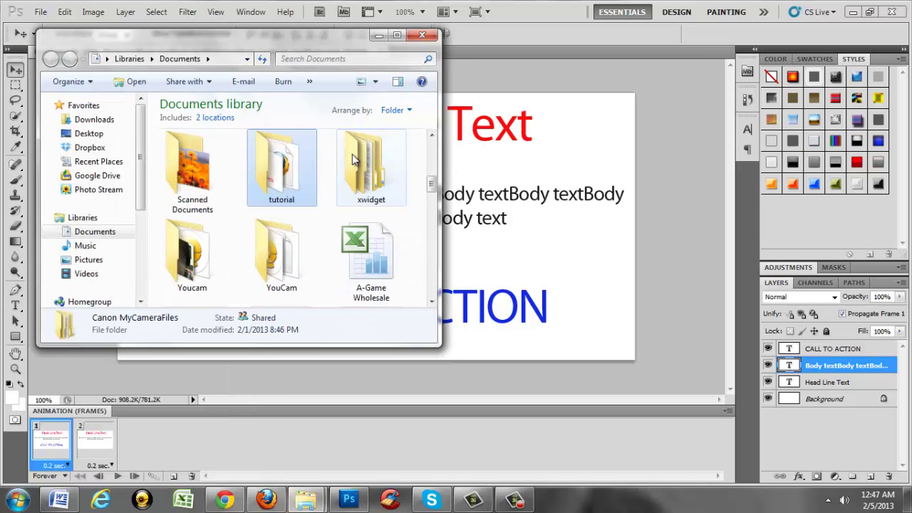
{"action": "double_click", "coordinate": [288, 168]}
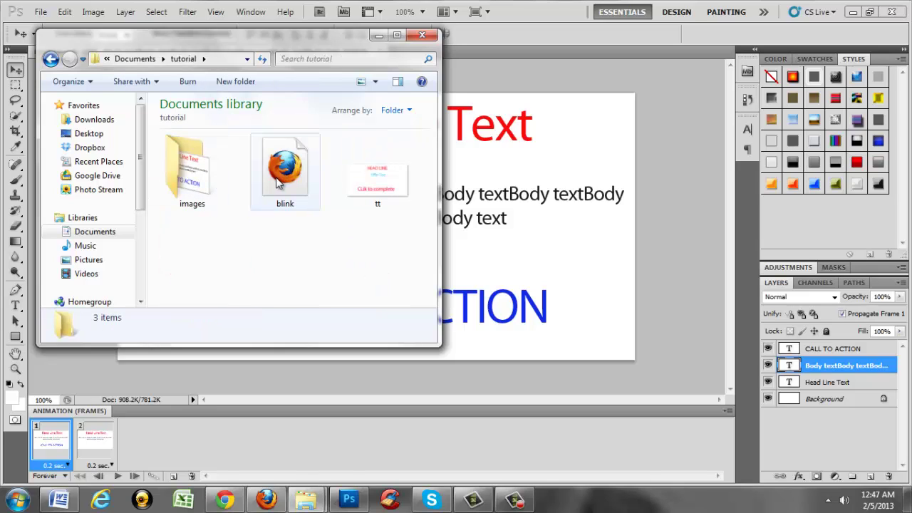
{"action": "double_click", "coordinate": [199, 183]}
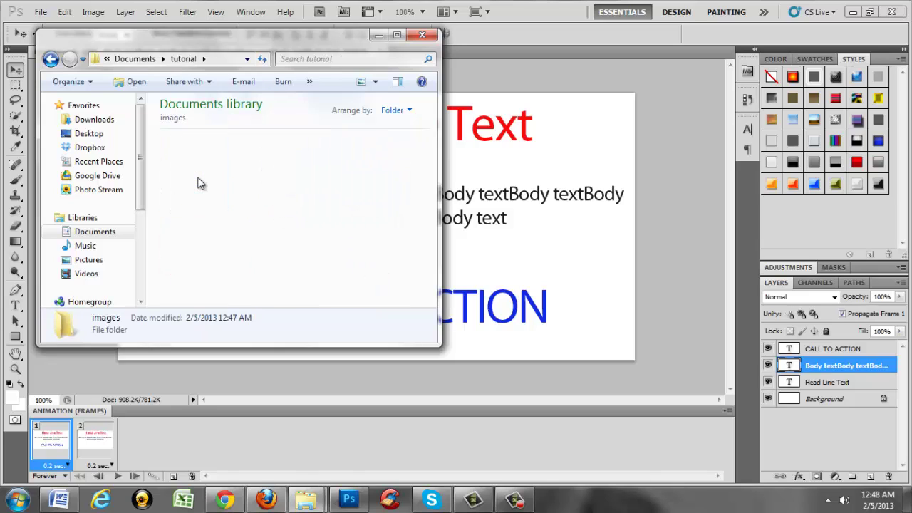
{"action": "key", "text": "BackSpace"}
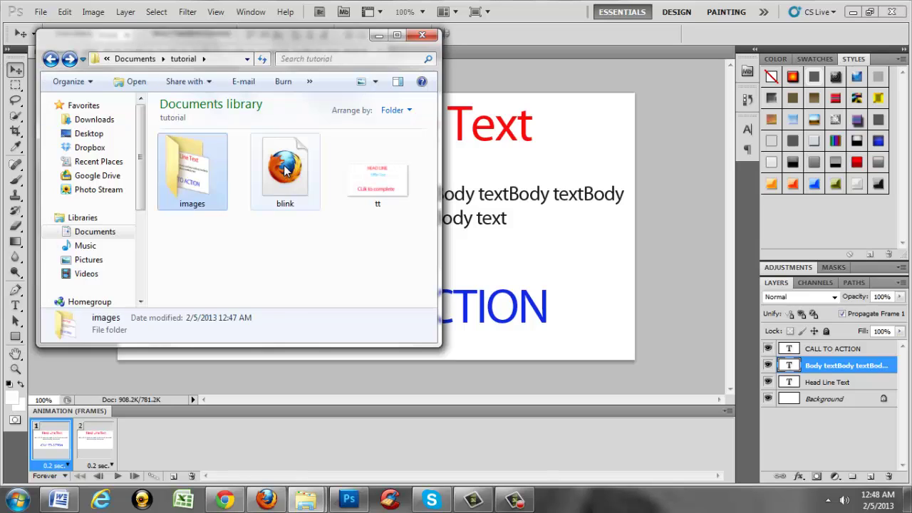
Open the exported blink page in Firefox to view the blinking animation, and close the duplicate tab.
{"action": "left_click", "coordinate": [285, 167]}
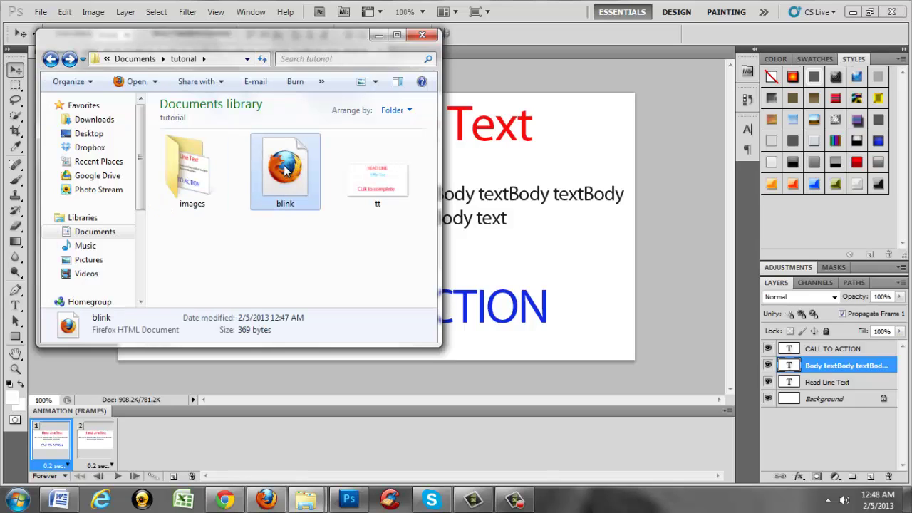
{"action": "double_click", "coordinate": [285, 168]}
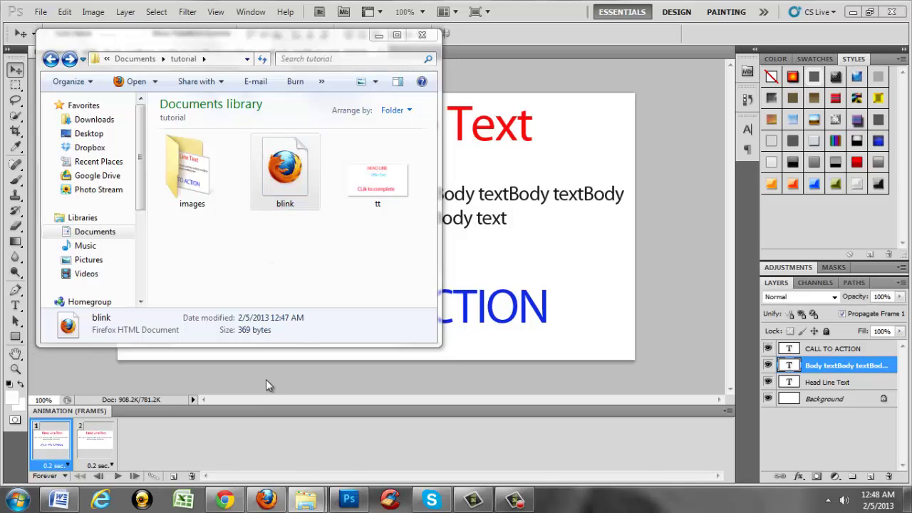
{"action": "left_click", "coordinate": [266, 501]}
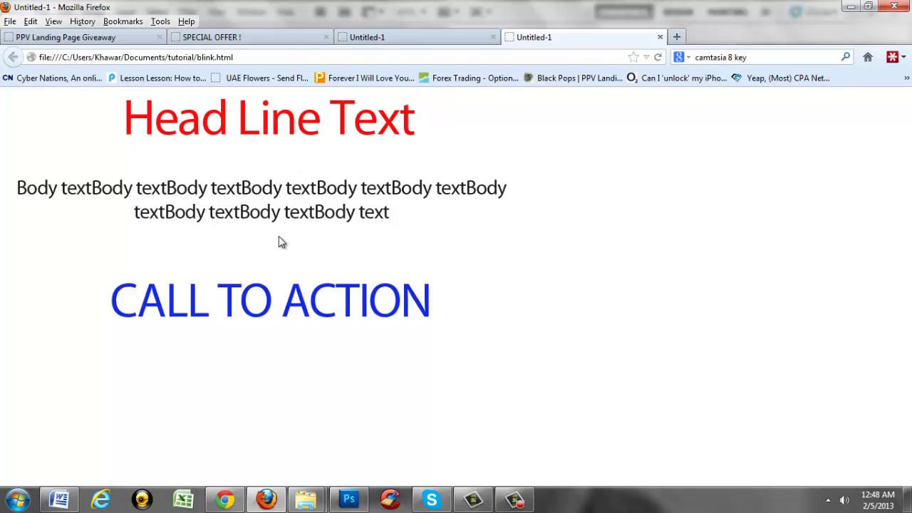
{"action": "left_click", "coordinate": [659, 37]}
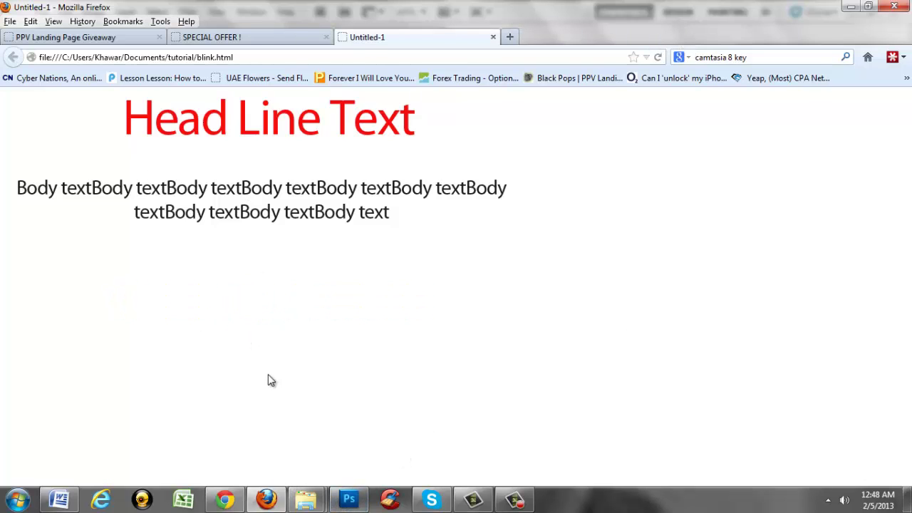
Return to the tutorial folder, open the blink file with Composer (KompoZer), and dismiss the startup tips.
{"action": "mouse_move", "coordinate": [299, 500]}
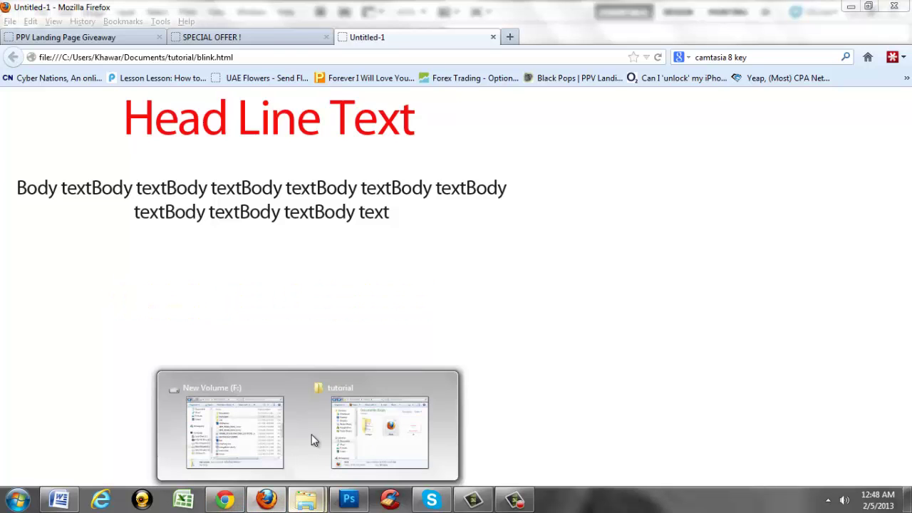
{"action": "left_click", "coordinate": [328, 431]}
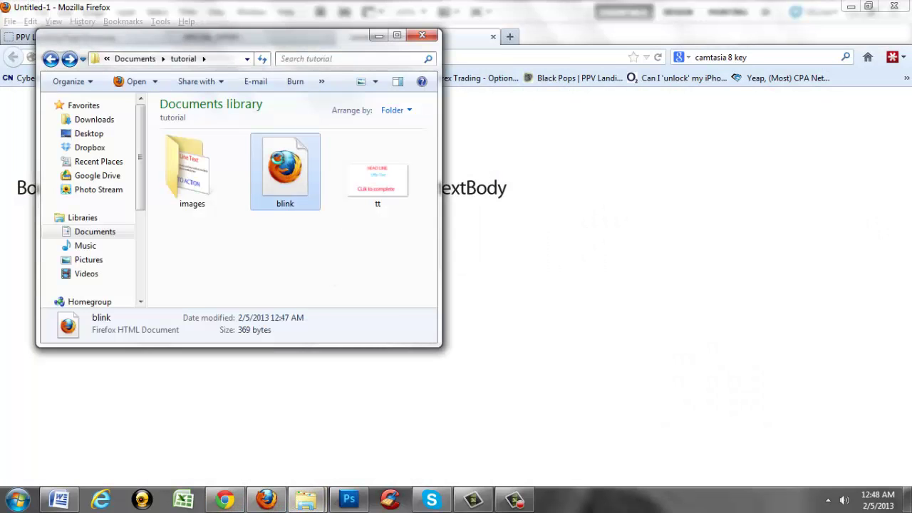
{"action": "right_click", "coordinate": [278, 158]}
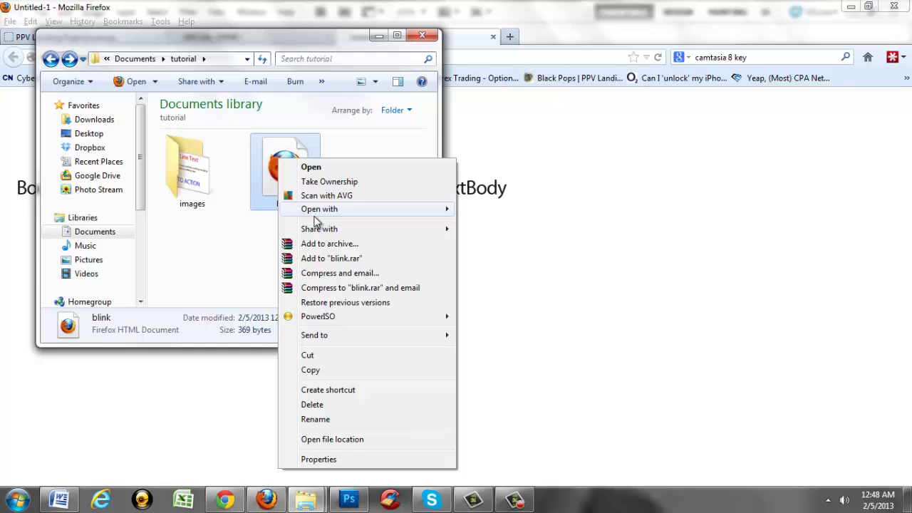
{"action": "mouse_move", "coordinate": [317, 212]}
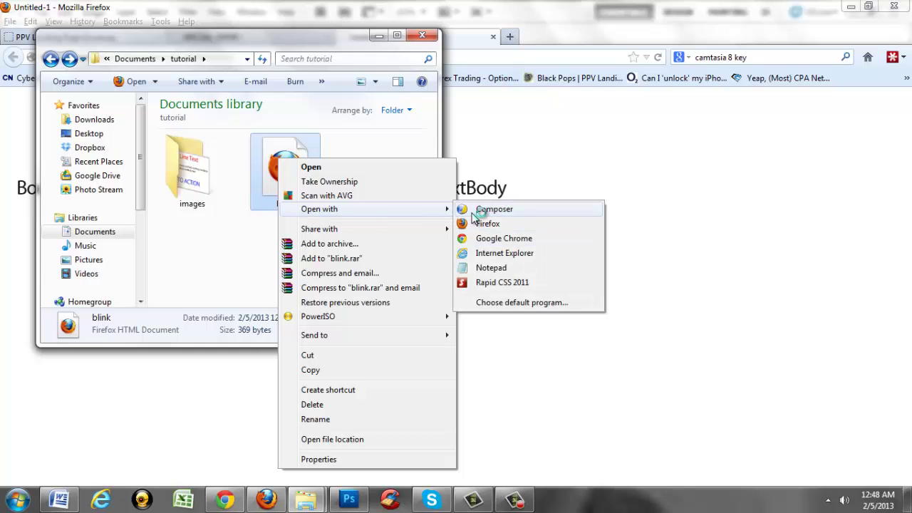
{"action": "left_click", "coordinate": [473, 211]}
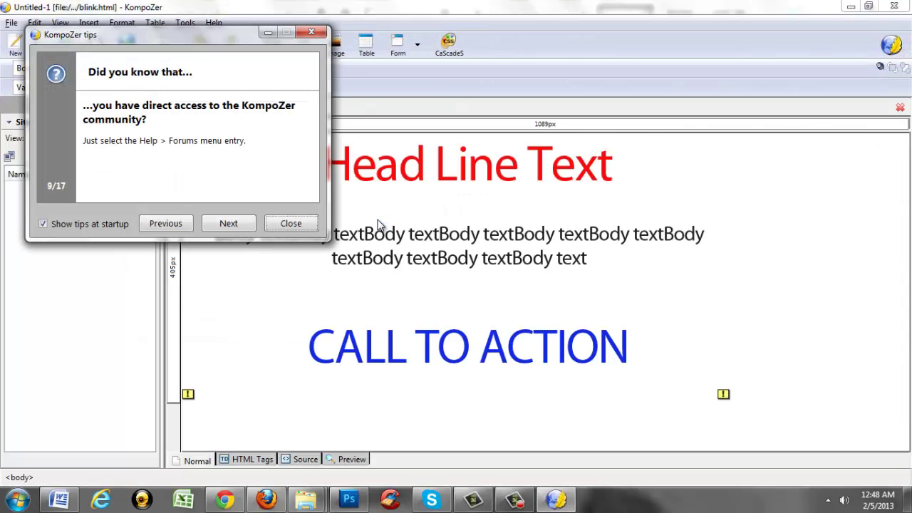
{"action": "left_click", "coordinate": [288, 222]}
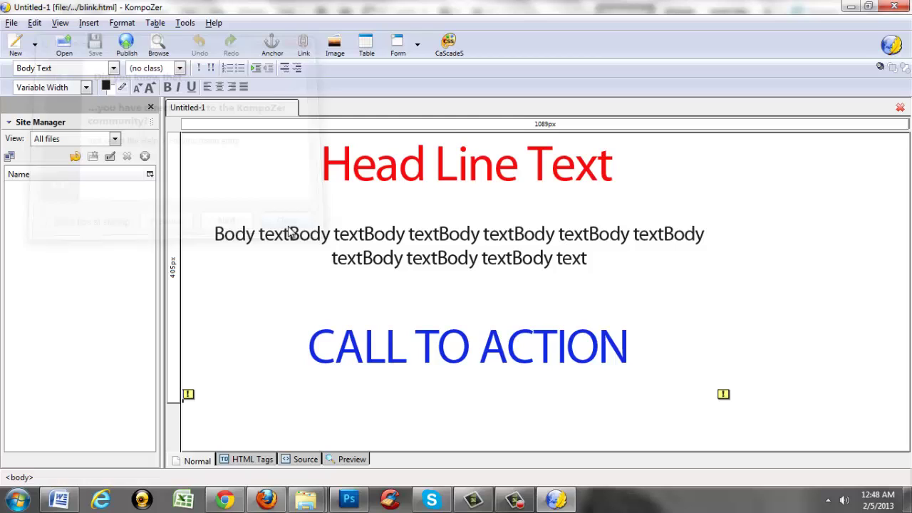
{"action": "double_click", "coordinate": [394, 218]}
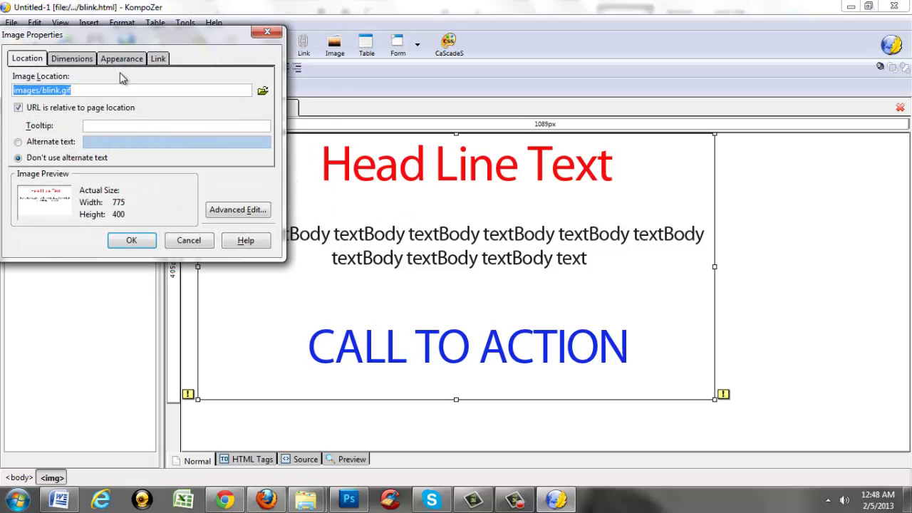
{"action": "left_click", "coordinate": [158, 59]}
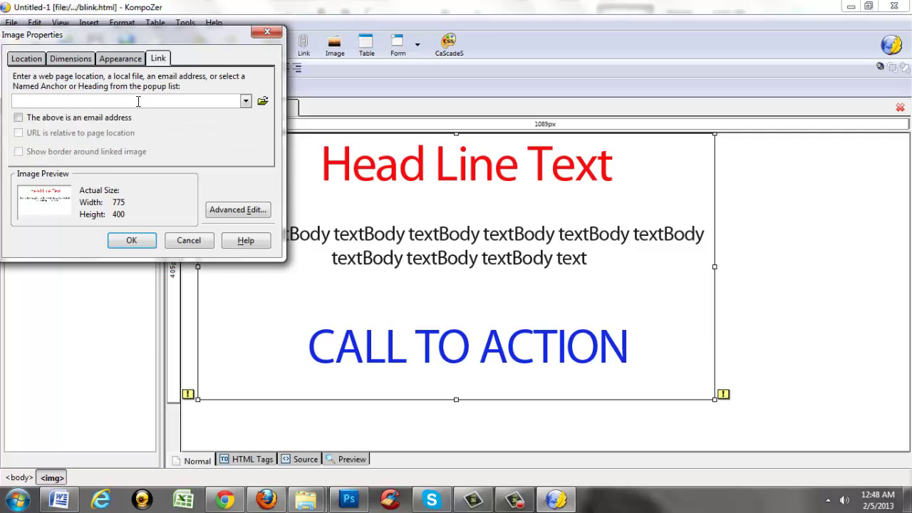
{"action": "left_click", "coordinate": [282, 500]}
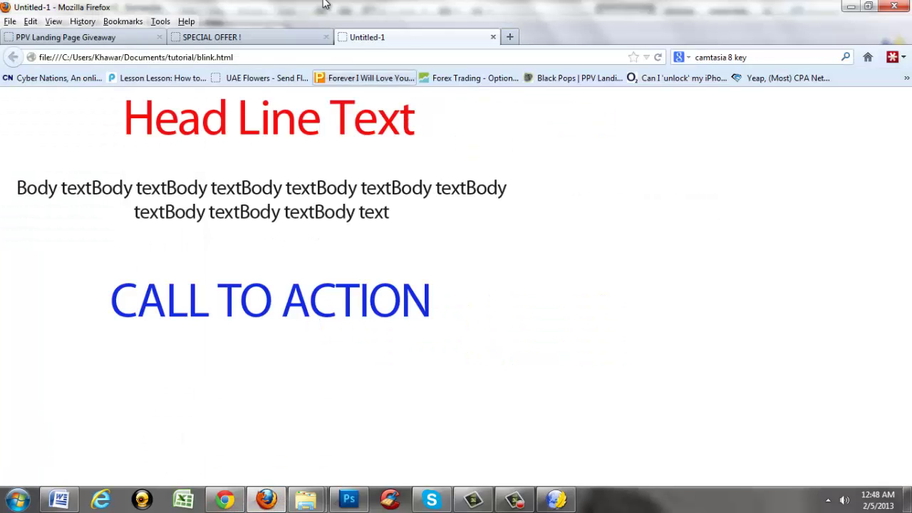
{"action": "left_click", "coordinate": [218, 36]}
{"action": "left_click", "coordinate": [182, 57]}
{"action": "key", "text": "ctrl+c"}
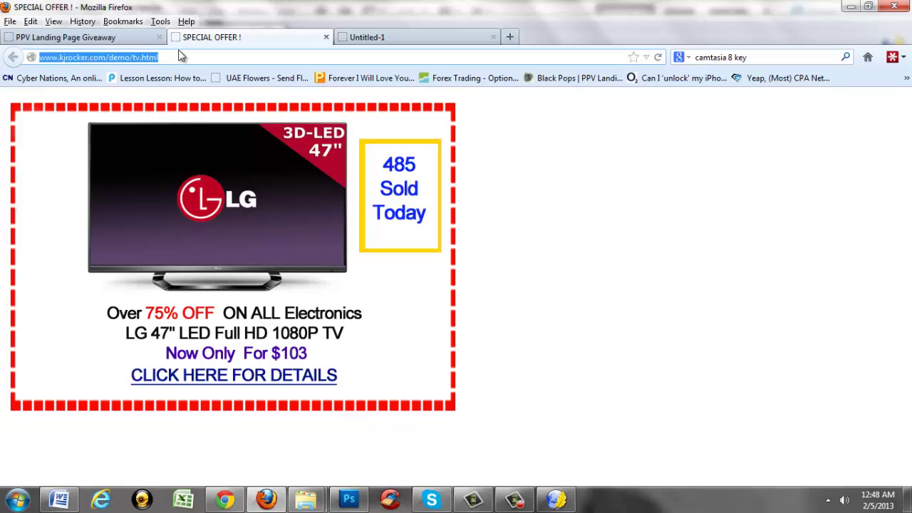
{"action": "left_click", "coordinate": [555, 500]}
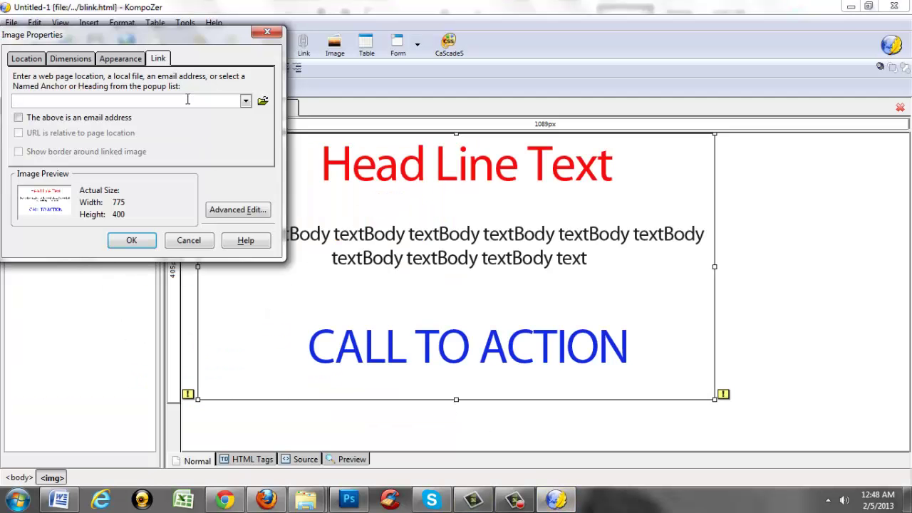
{"action": "key", "text": "ctrl+v"}
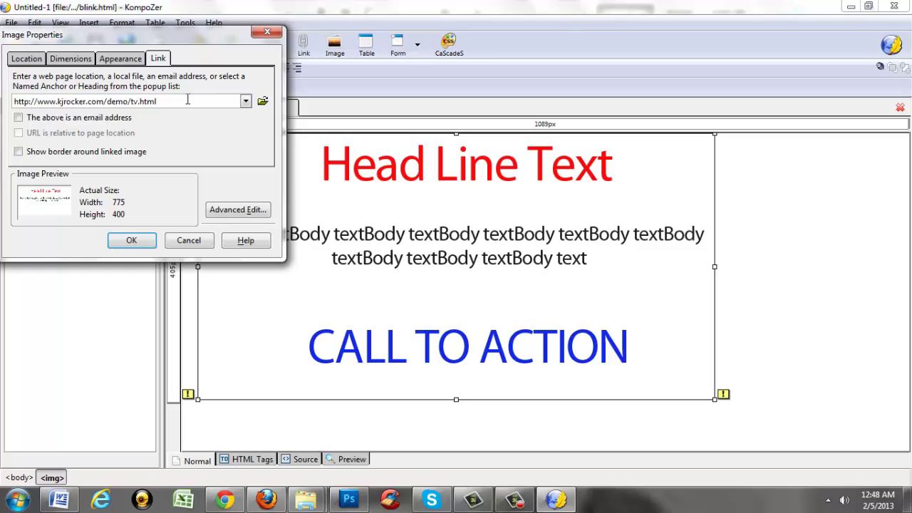
{"action": "triple_click", "coordinate": [188, 100]}
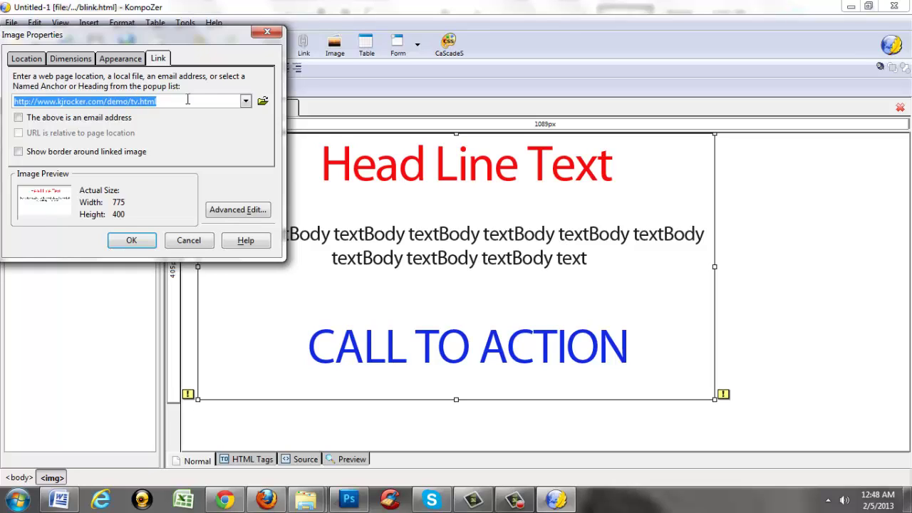
{"action": "left_click", "coordinate": [187, 100]}
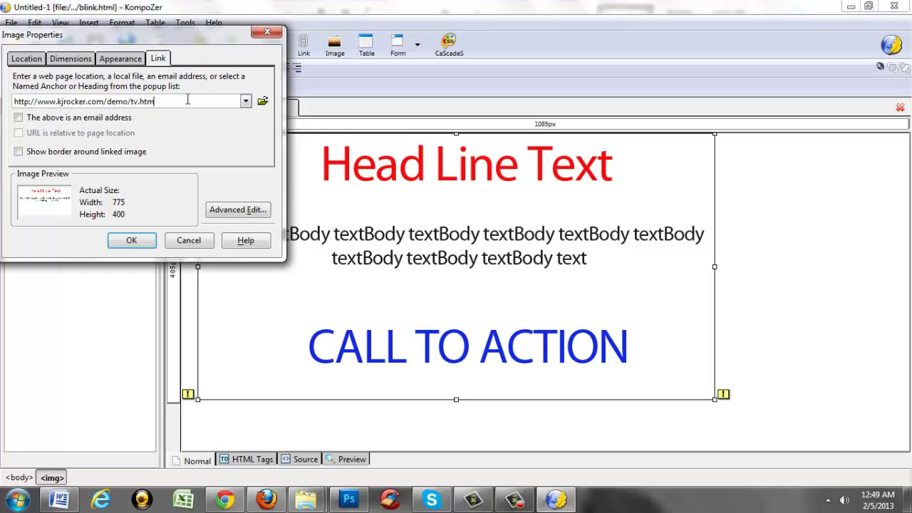
{"action": "key", "text": "BackSpace"}
{"action": "key", "text": "BackSpace"}
{"action": "key", "text": "BackSpace"}
{"action": "key", "text": "BackSpace"}
{"action": "key", "text": "BackSpace"}
{"action": "key", "text": "BackSpace"}
{"action": "key", "text": "BackSpace"}
{"action": "key", "text": "BackSpace"}
{"action": "key", "text": "BackSpace"}
{"action": "key", "text": "BackSpace"}
{"action": "key", "text": "BackSpace"}
{"action": "type", "text": "base2.phpo"}
{"action": "key", "text": "Return"}
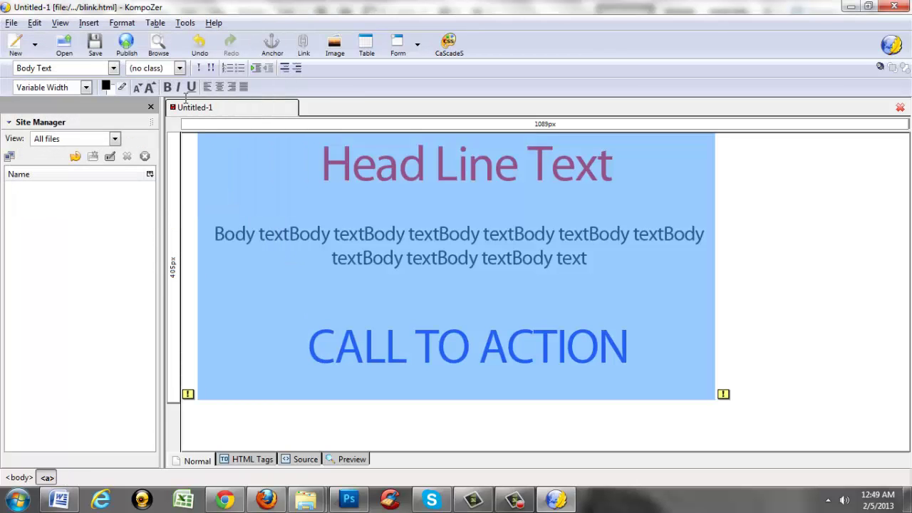
{"action": "key", "text": "ctrl+s"}
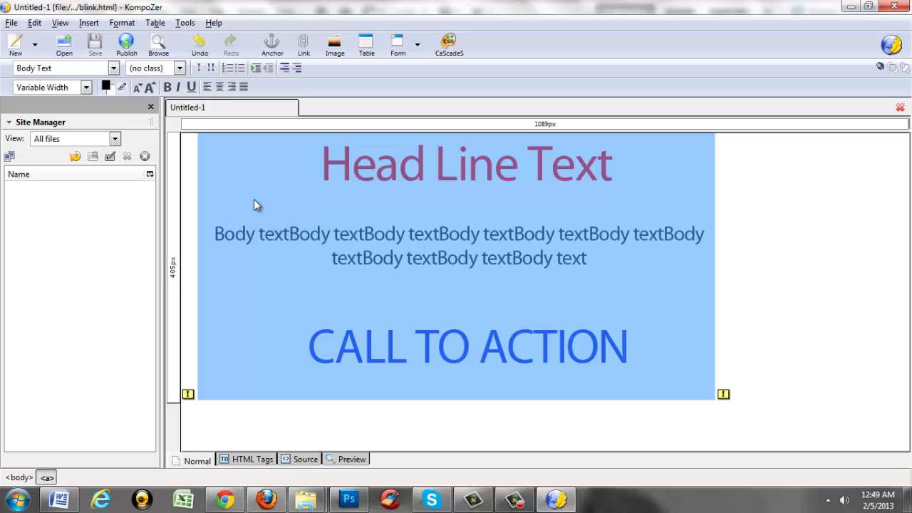
{"action": "double_click", "coordinate": [254, 202]}
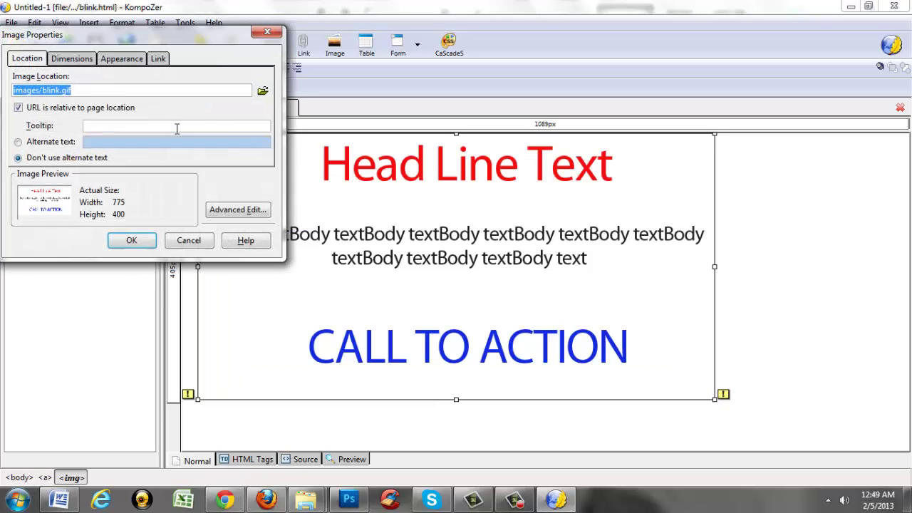
{"action": "left_click", "coordinate": [157, 58]}
{"action": "left_click", "coordinate": [151, 100]}
{"action": "key", "text": "BackSpace"}
{"action": "key", "text": "BackSpace"}
{"action": "key", "text": "BackSpace"}
{"action": "key", "text": "BackSpace"}
{"action": "key", "text": "BackSpace"}
{"action": "key", "text": "BackSpace"}
{"action": "key", "text": "BackSpace"}
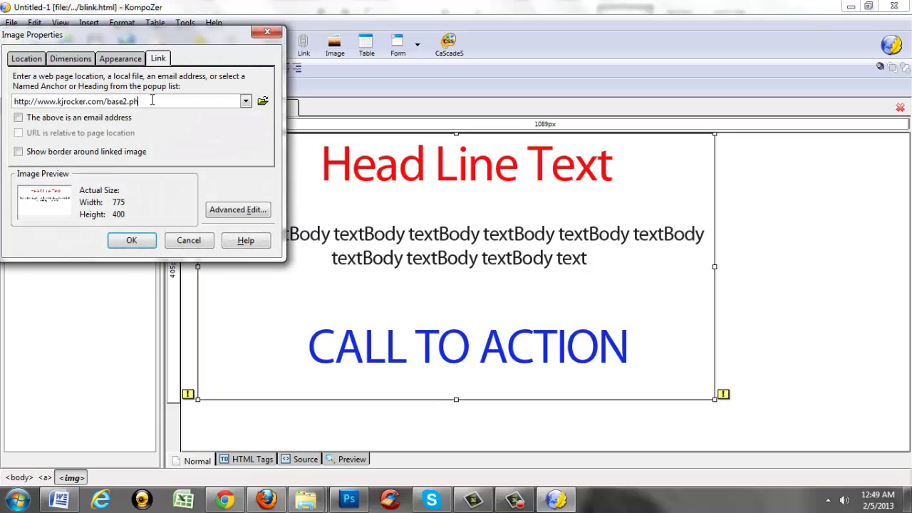
{"action": "key", "text": "BackSpace"}
{"action": "key", "text": "BackSpace"}
{"action": "key", "text": "Return"}
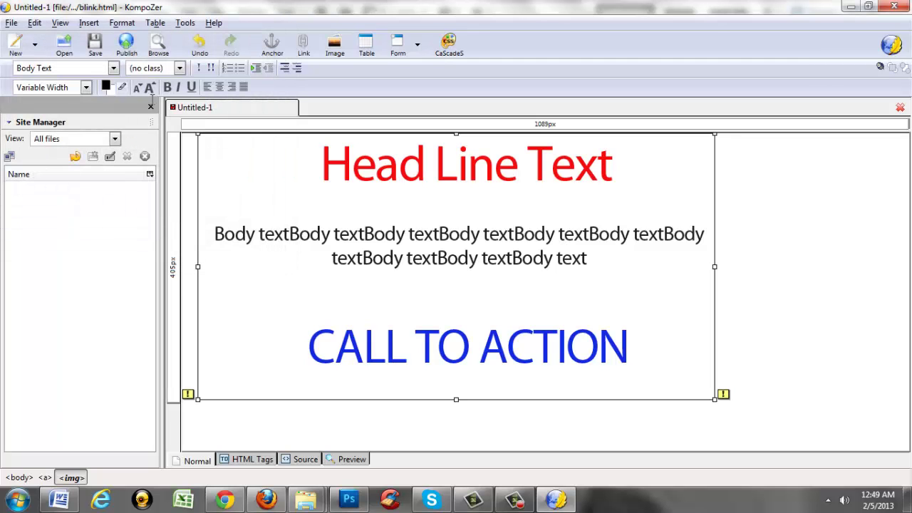
{"action": "key", "text": "ctrl+s"}
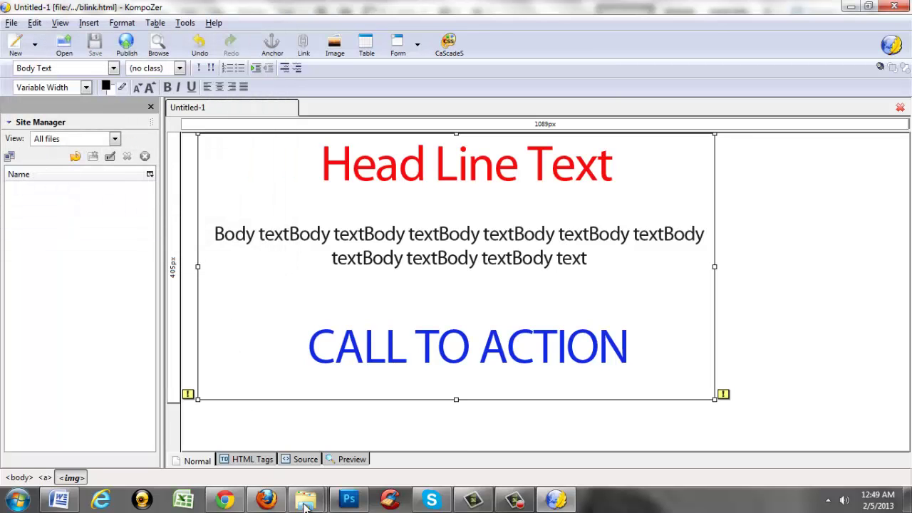
Open the saved blink page from the tutorial folder in Firefox to check the image's link.
{"action": "mouse_move", "coordinate": [306, 502]}
{"action": "left_click", "coordinate": [390, 427]}
{"action": "double_click", "coordinate": [292, 169]}
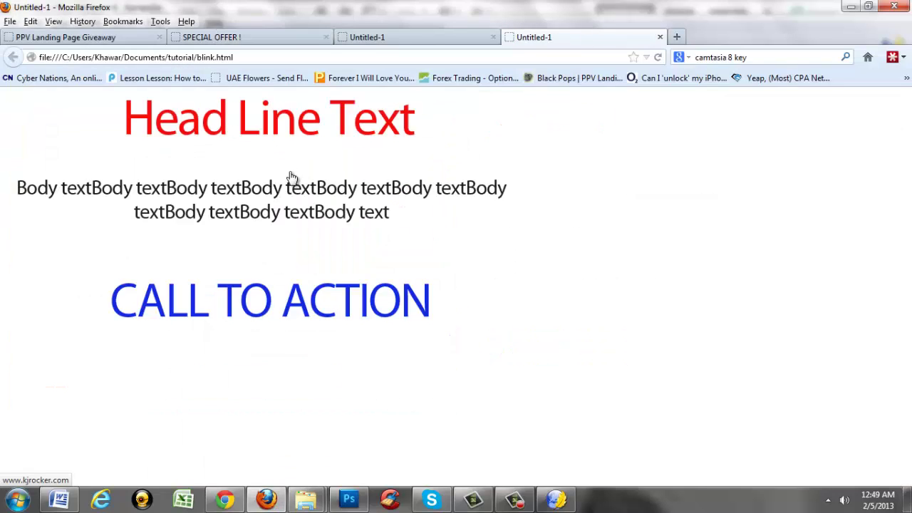
Switch to KompoZer and, in the page's source code, insert an empty line between the End Save for Web Slices comment and the closing body tag.
{"action": "left_click", "coordinate": [556, 498]}
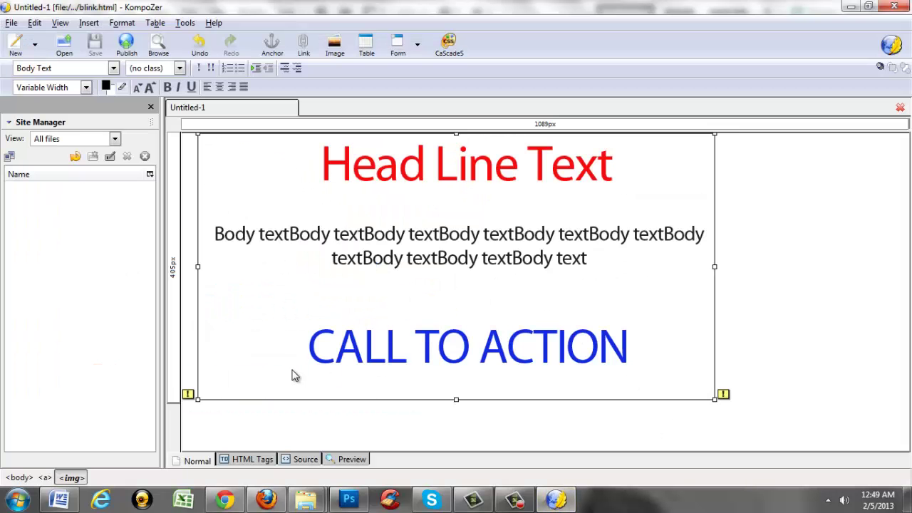
{"action": "left_click", "coordinate": [298, 460]}
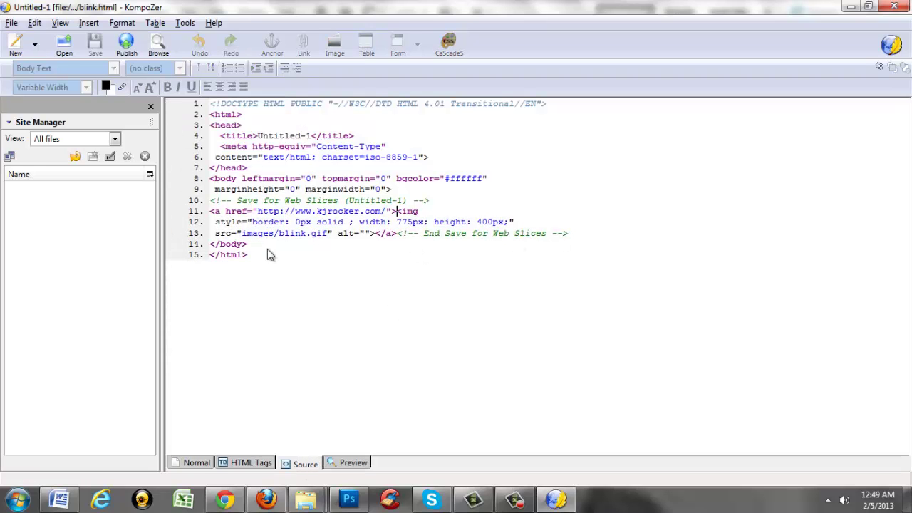
{"action": "left_click", "coordinate": [579, 236]}
{"action": "key", "text": "Return"}
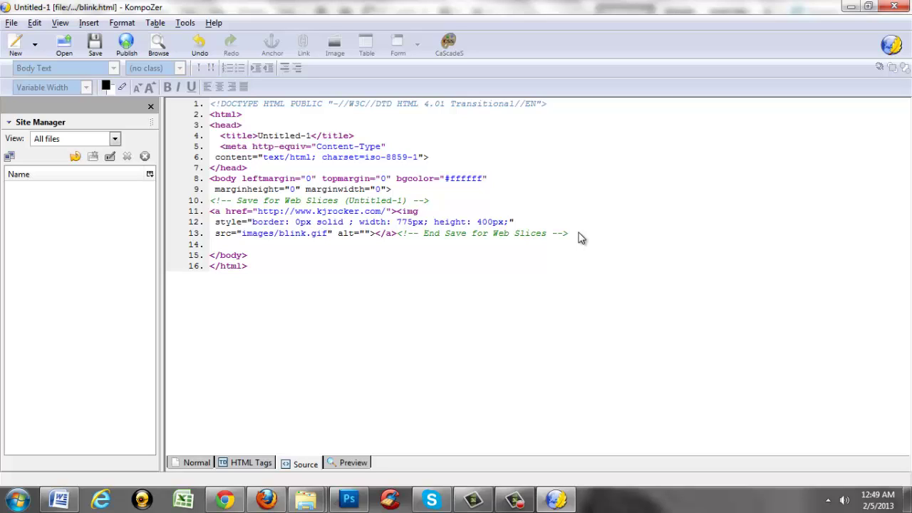
{"action": "left_click", "coordinate": [432, 244]}
{"action": "key", "text": "alt+Tab"}
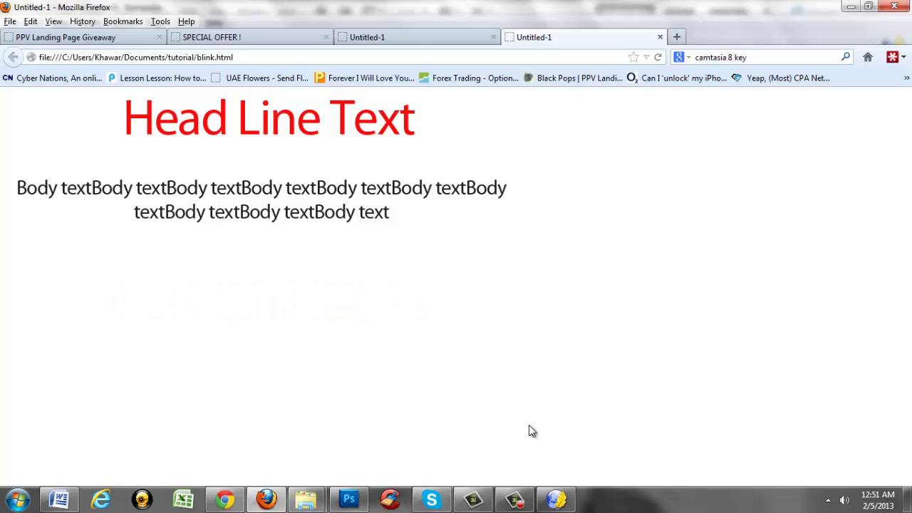
{"action": "left_click", "coordinate": [514, 499]}
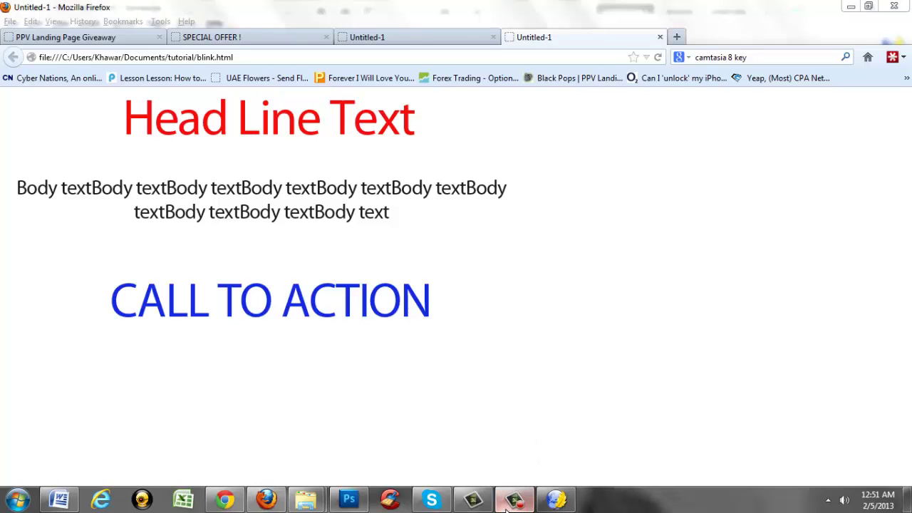